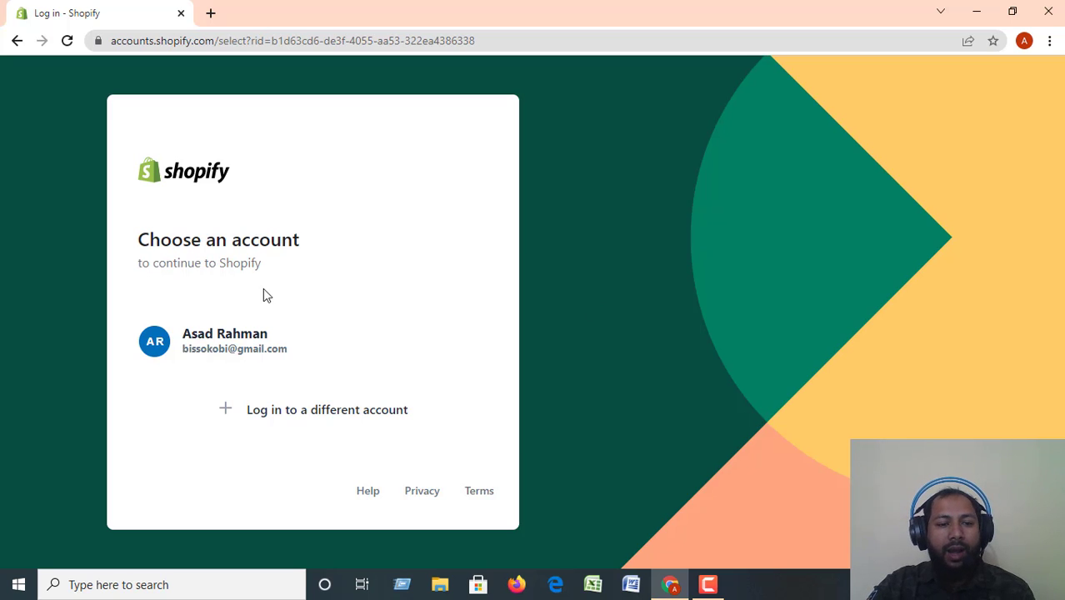
Step: Log in to the store admin with the saved account and dismiss the plan offer banner
{"action": "left_click", "coordinate": [268, 355]}
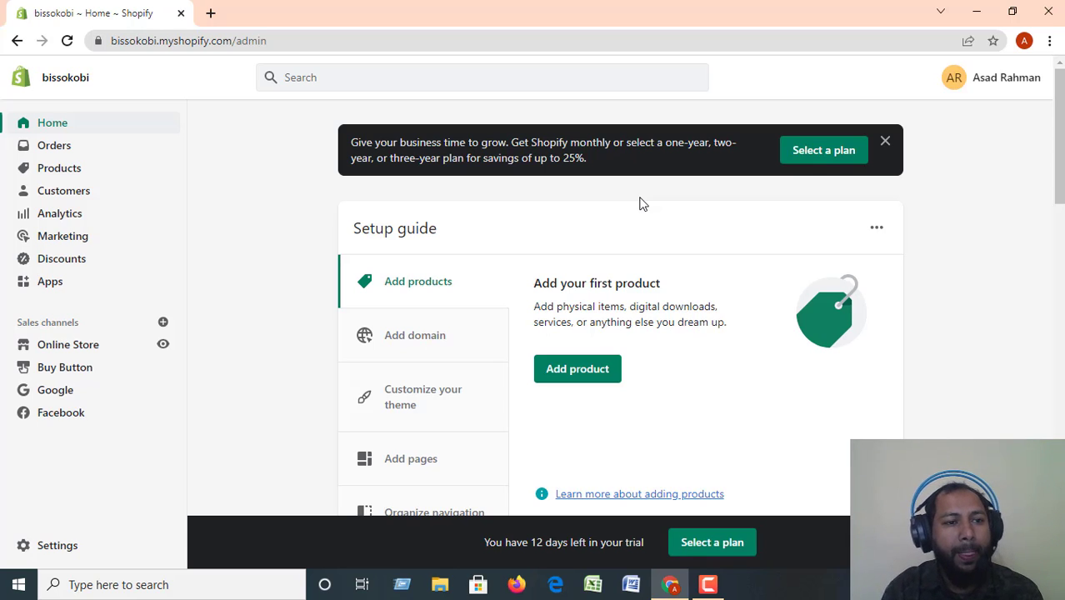
{"action": "left_click", "coordinate": [885, 144]}
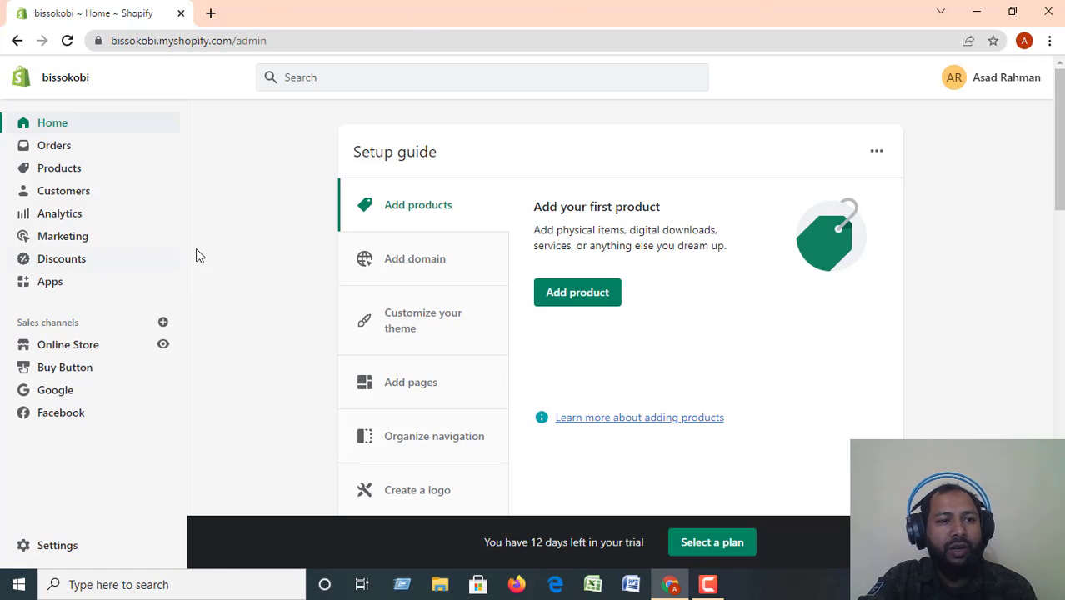
Step: View the store's Orders, Products and Customers pages one after another
{"action": "left_click", "coordinate": [48, 147]}
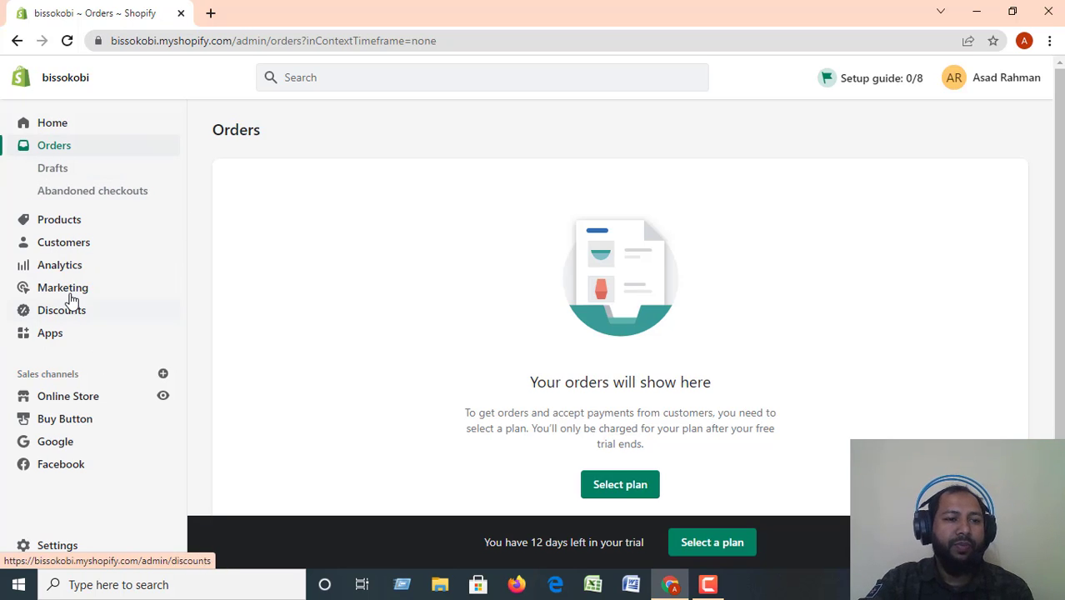
{"action": "left_click", "coordinate": [63, 225]}
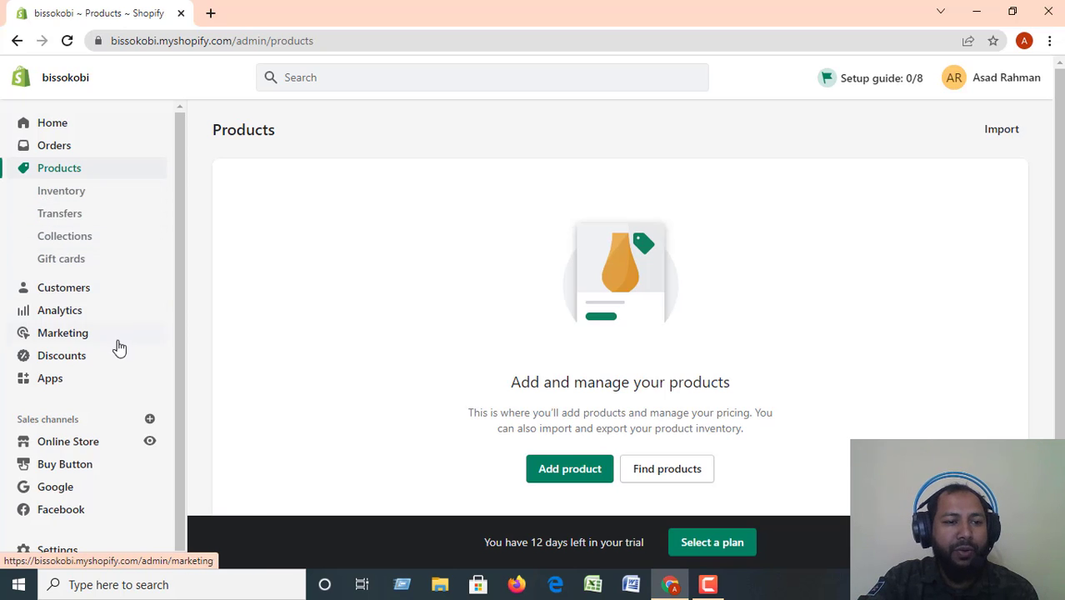
{"action": "left_click", "coordinate": [69, 296]}
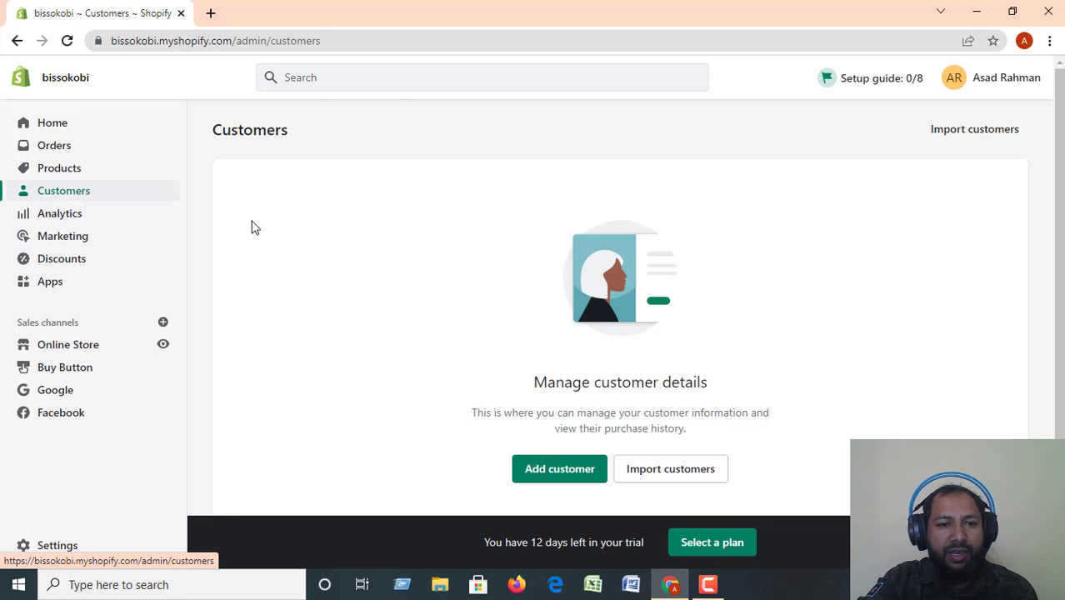
Step: Look through the store's Analytics dashboard, its Reports page and the Live View
{"action": "left_click", "coordinate": [76, 221]}
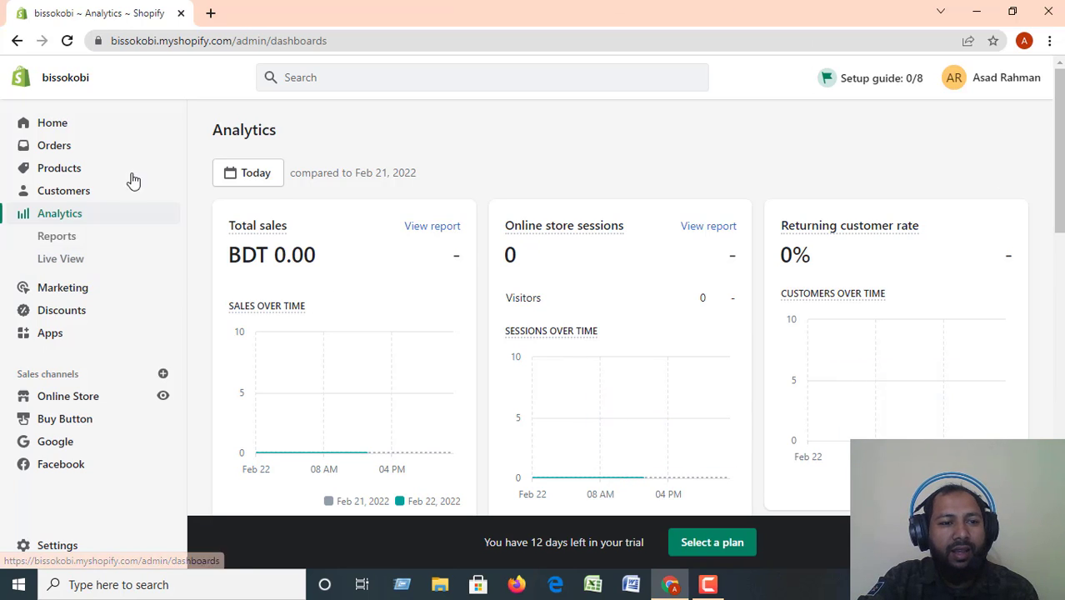
{"action": "left_click", "coordinate": [71, 236]}
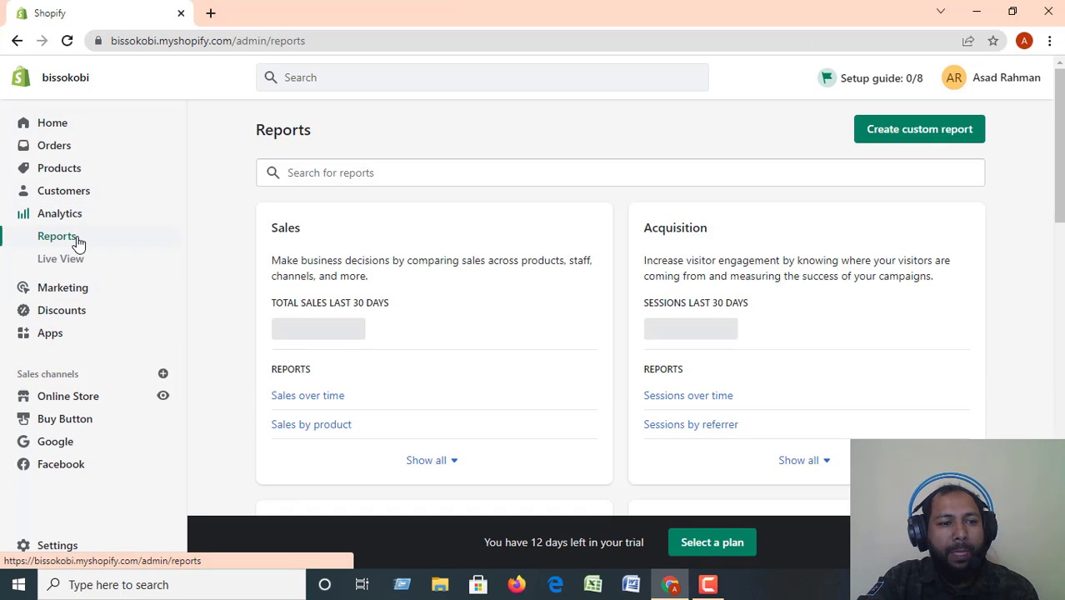
{"action": "left_click", "coordinate": [75, 216]}
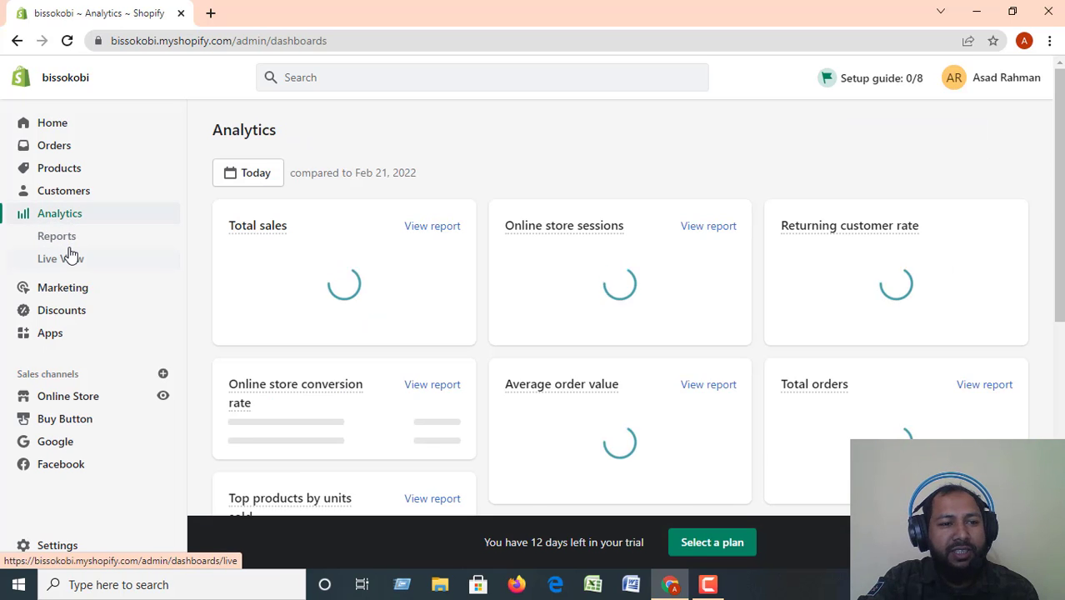
{"action": "left_click", "coordinate": [69, 244]}
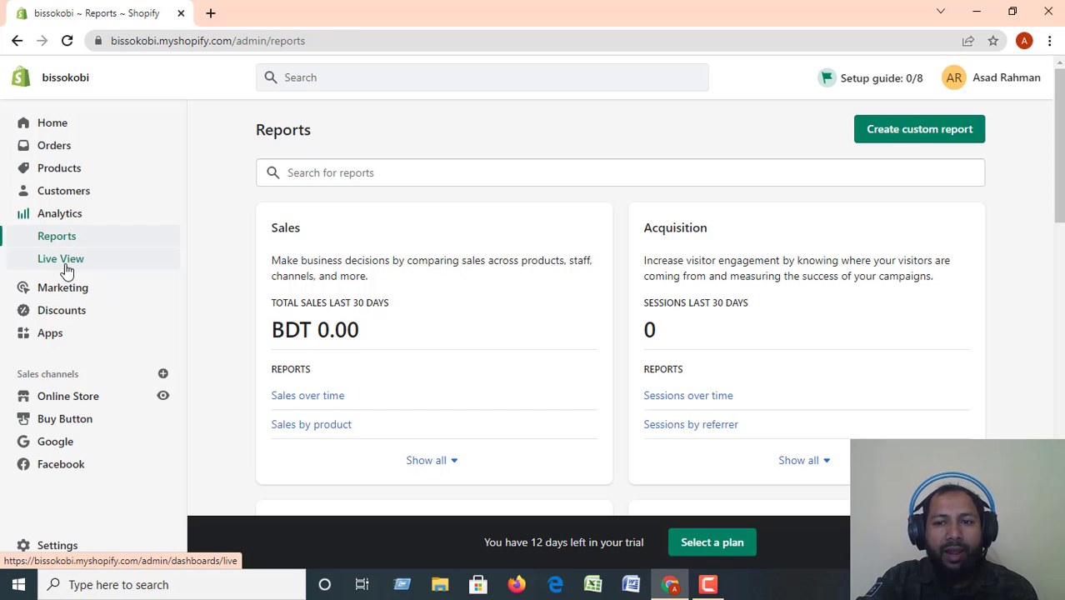
{"action": "left_click", "coordinate": [66, 267]}
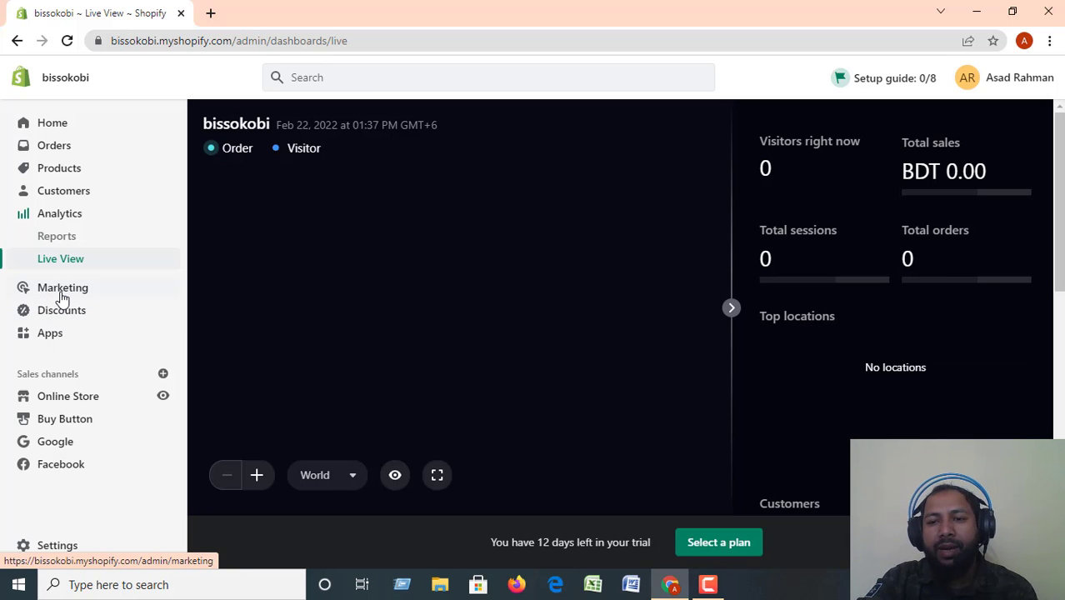
Step: View the Marketing pages including Automations, and the Discounts page with its automatic discounts
{"action": "left_click", "coordinate": [61, 289]}
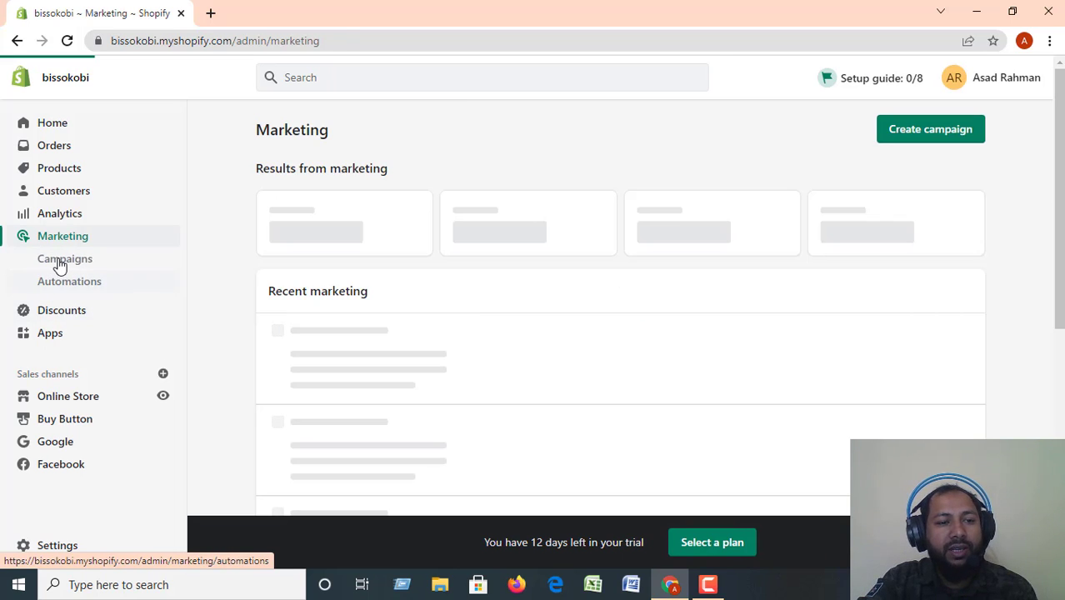
{"action": "left_click", "coordinate": [34, 263]}
{"action": "left_click", "coordinate": [69, 292]}
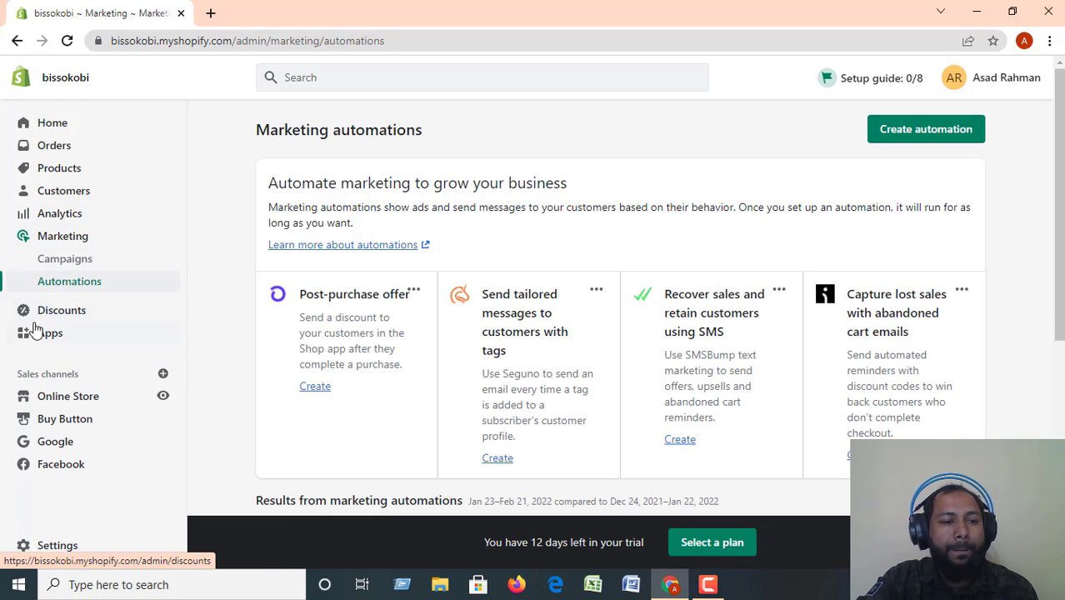
{"action": "left_click", "coordinate": [53, 315]}
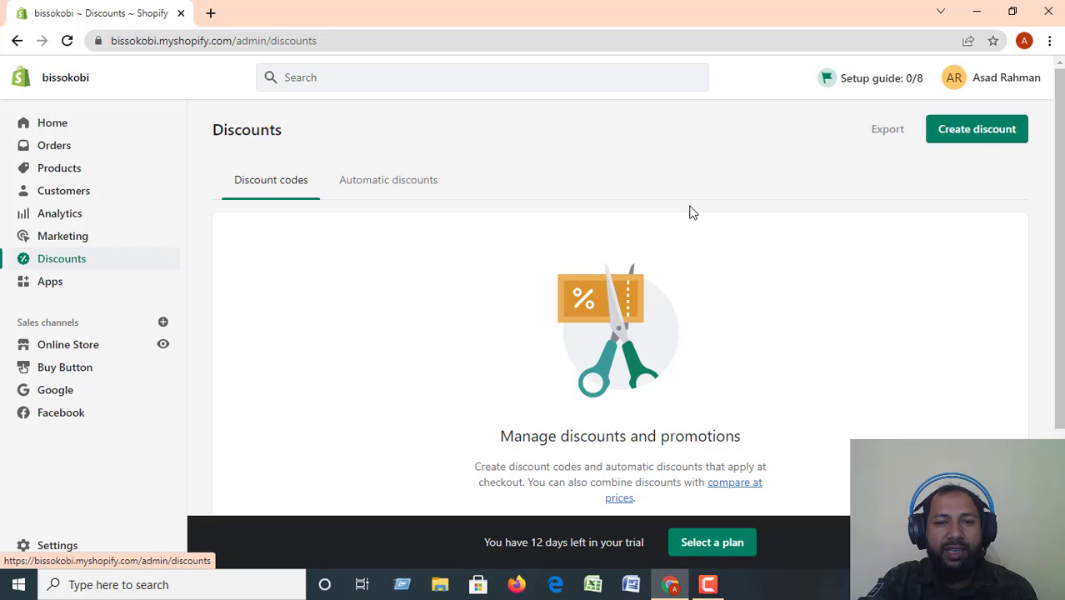
{"action": "left_click", "coordinate": [388, 185]}
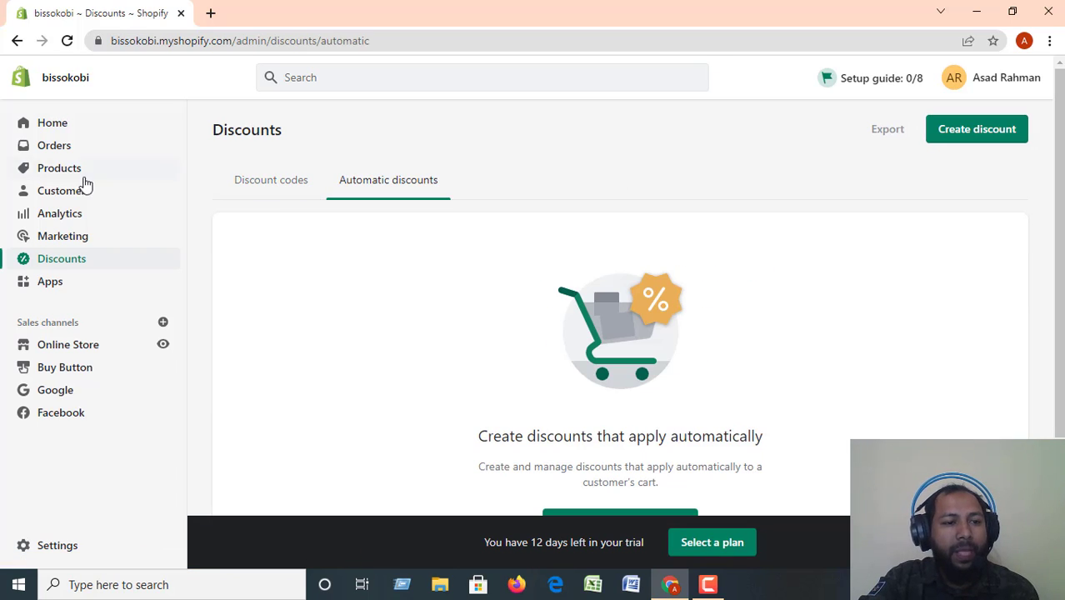
Step: Open the Apps page and look over the installed apps and the recommended starter pack apps
{"action": "left_click", "coordinate": [50, 284]}
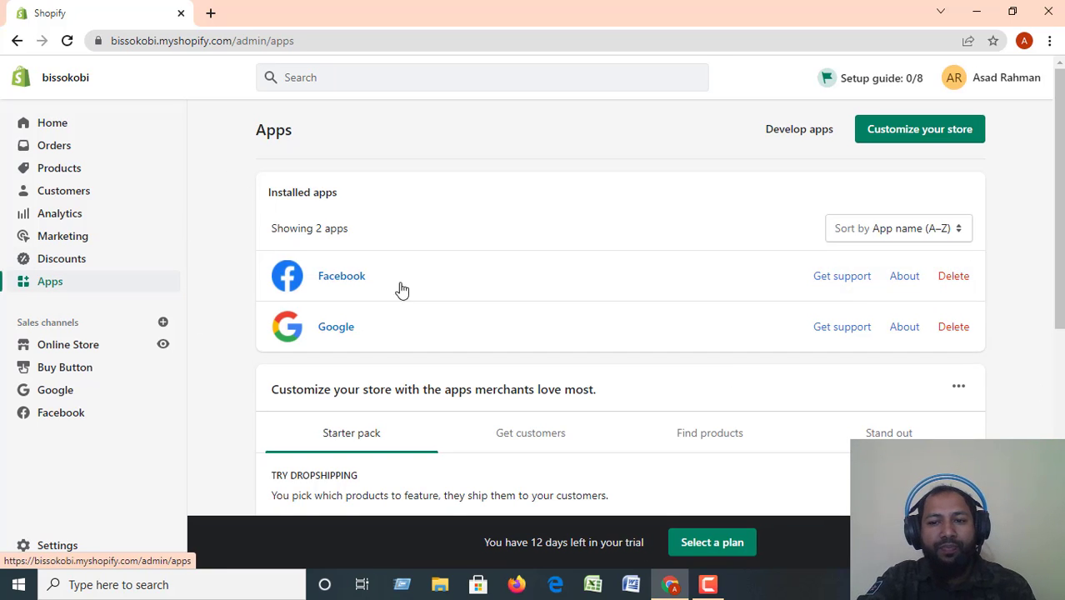
{"action": "scroll", "coordinate": [341, 316], "scroll_direction": "down", "scroll_amount": 2}
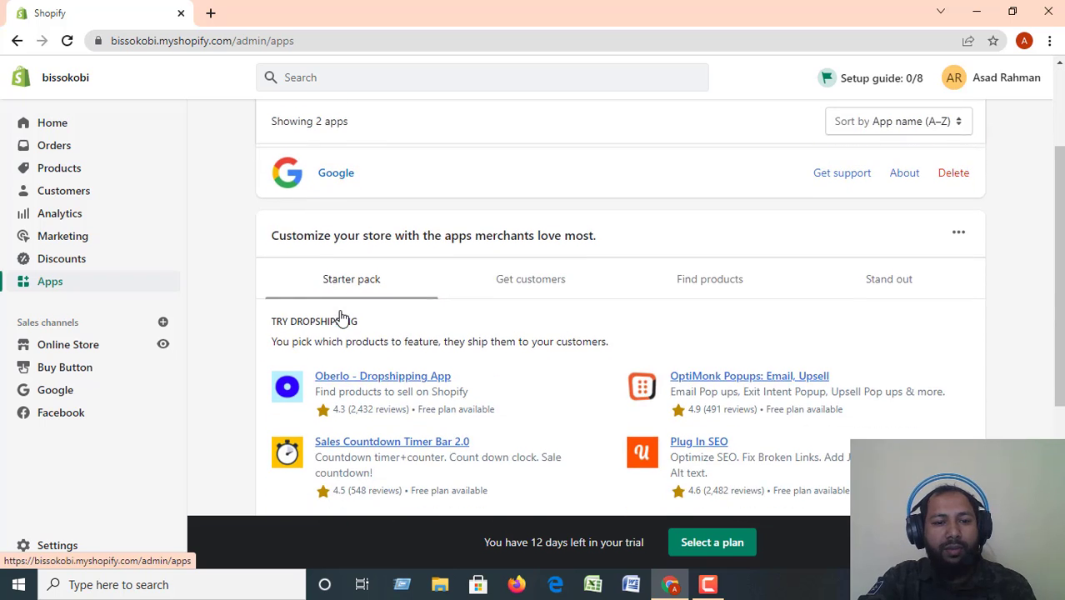
{"action": "scroll", "coordinate": [341, 316], "scroll_direction": "up", "scroll_amount": 2}
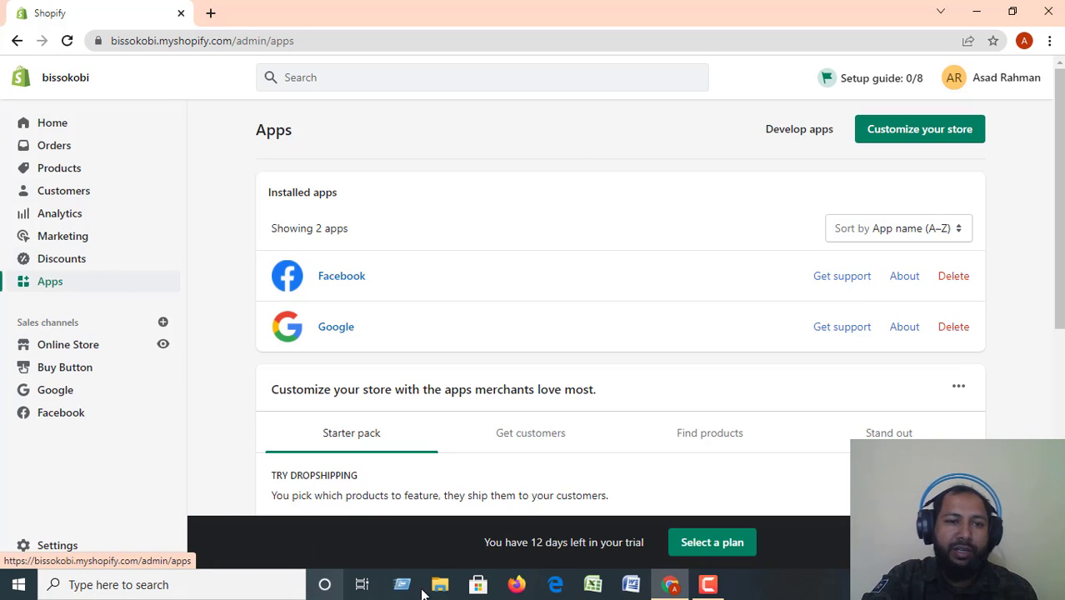
{"action": "scroll", "coordinate": [268, 379], "scroll_direction": "down", "scroll_amount": 2}
{"action": "scroll", "coordinate": [267, 384], "scroll_direction": "up", "scroll_amount": 2}
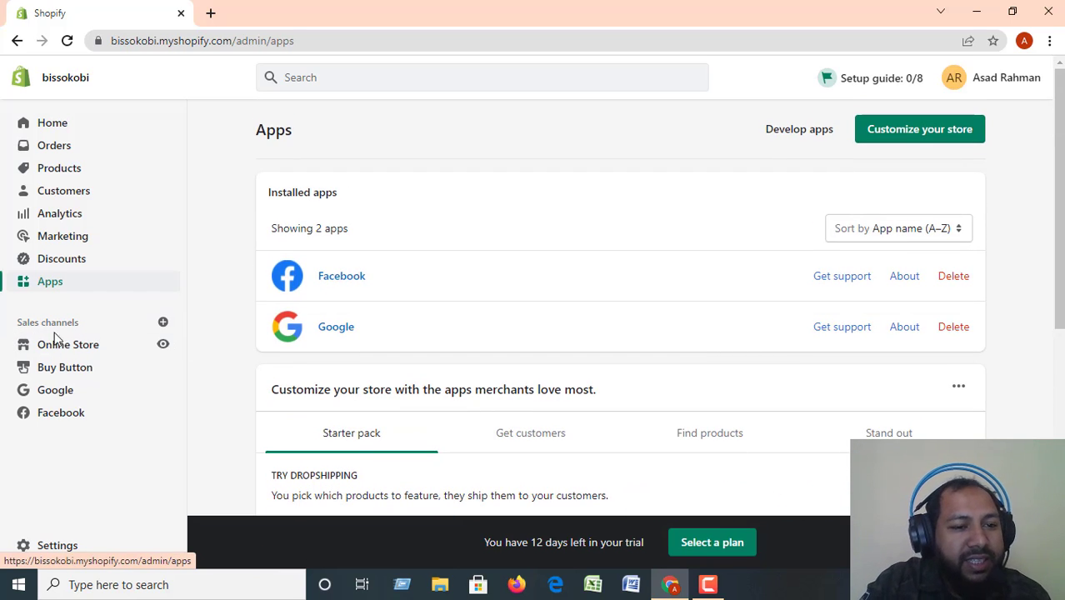
Step: Add Shopify Inbox as a new sales channel for the store
{"action": "left_click", "coordinate": [162, 322]}
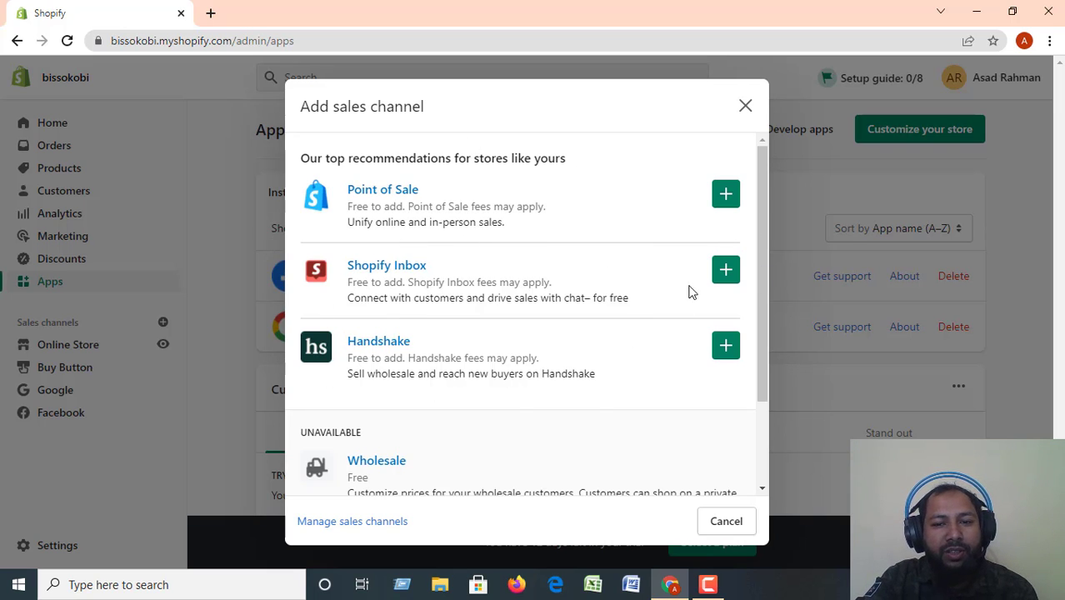
{"action": "left_click", "coordinate": [730, 275]}
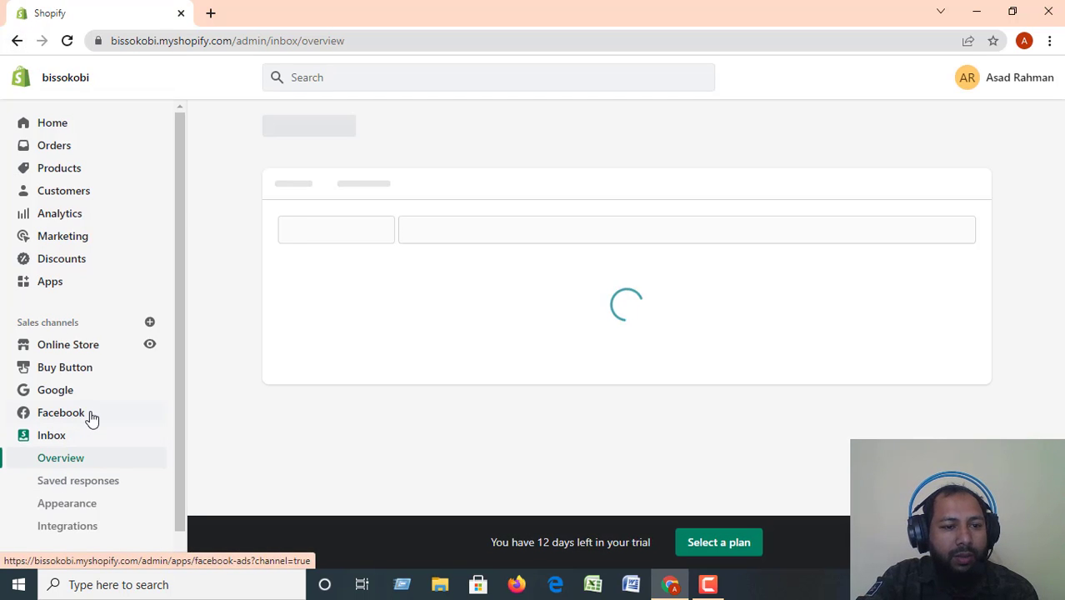
Step: View the Online Store channel's Themes page and open the Buy Button channel
{"action": "left_click", "coordinate": [66, 346]}
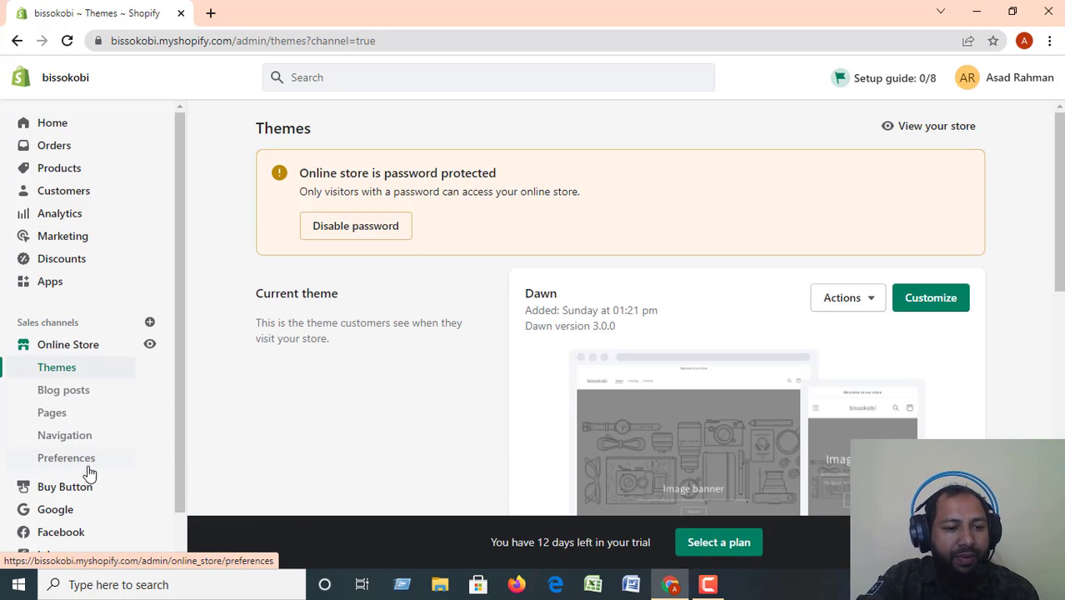
{"action": "scroll", "coordinate": [133, 400], "scroll_direction": "down", "scroll_amount": 2}
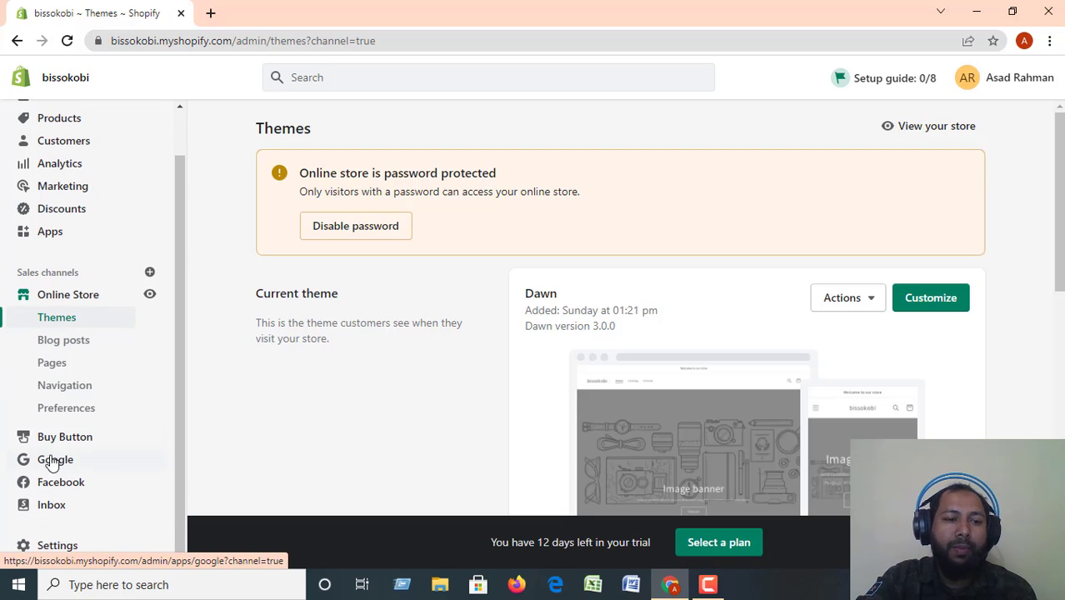
{"action": "left_click", "coordinate": [55, 440]}
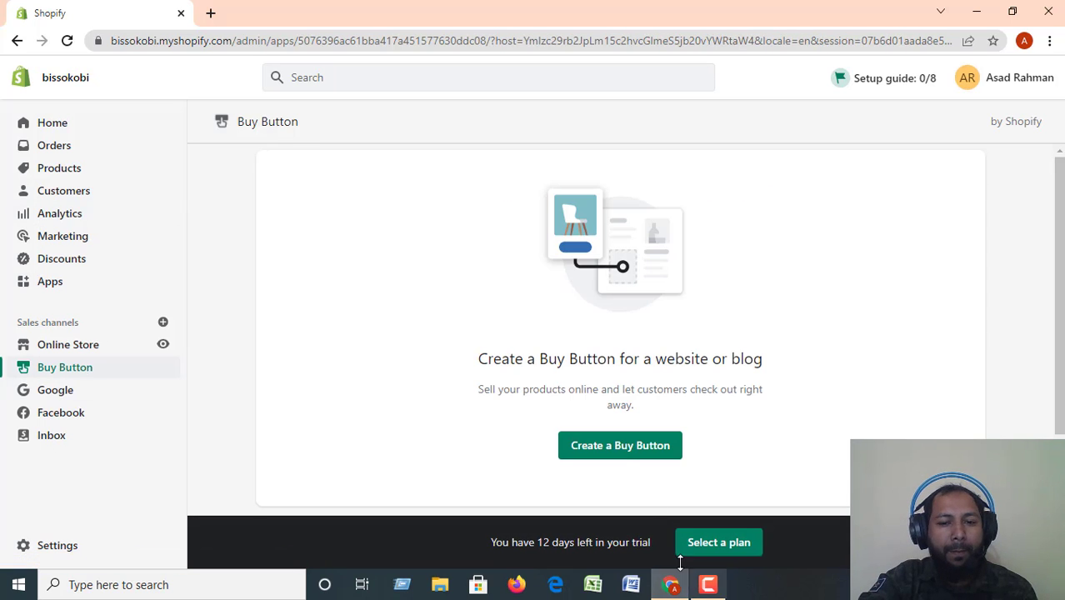
Step: Look at the Buy Button types and the product picker for a Product Buy Button, and return to the Buy Button page
{"action": "left_click", "coordinate": [630, 447]}
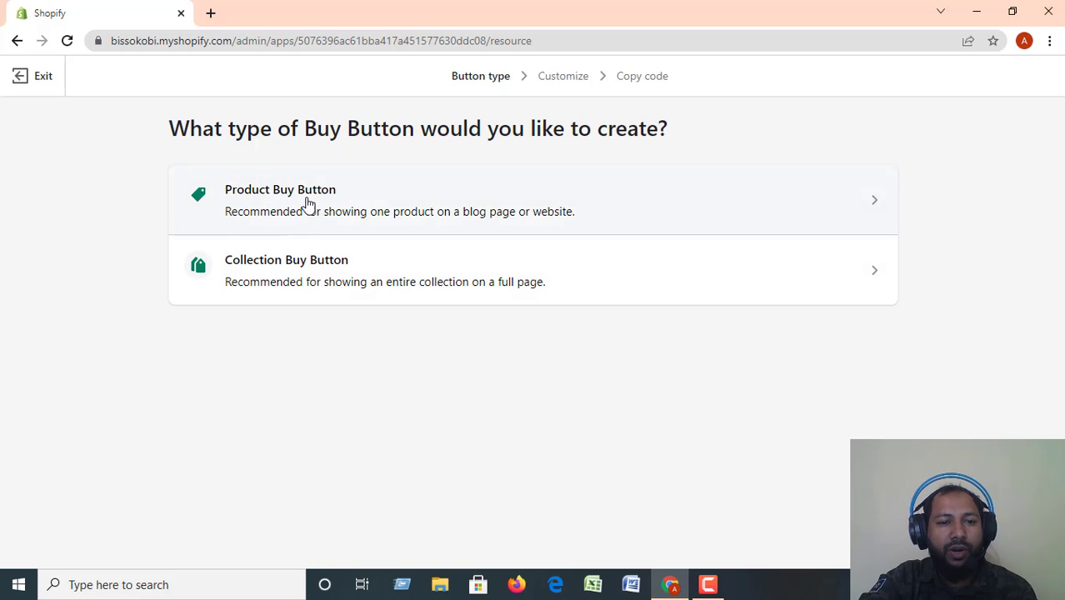
{"action": "left_click", "coordinate": [864, 205]}
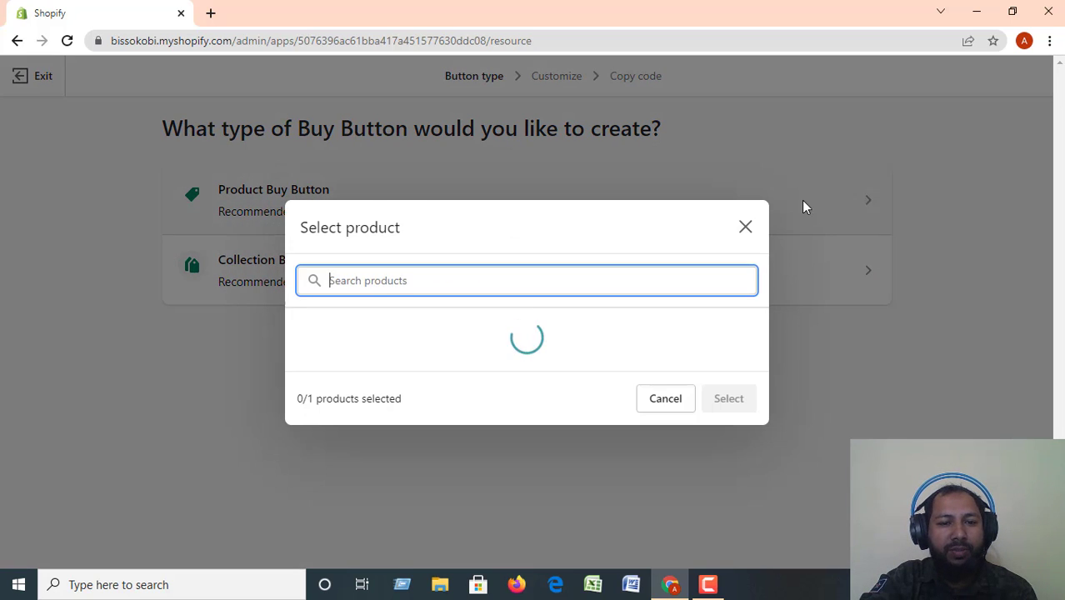
{"action": "left_click", "coordinate": [745, 238]}
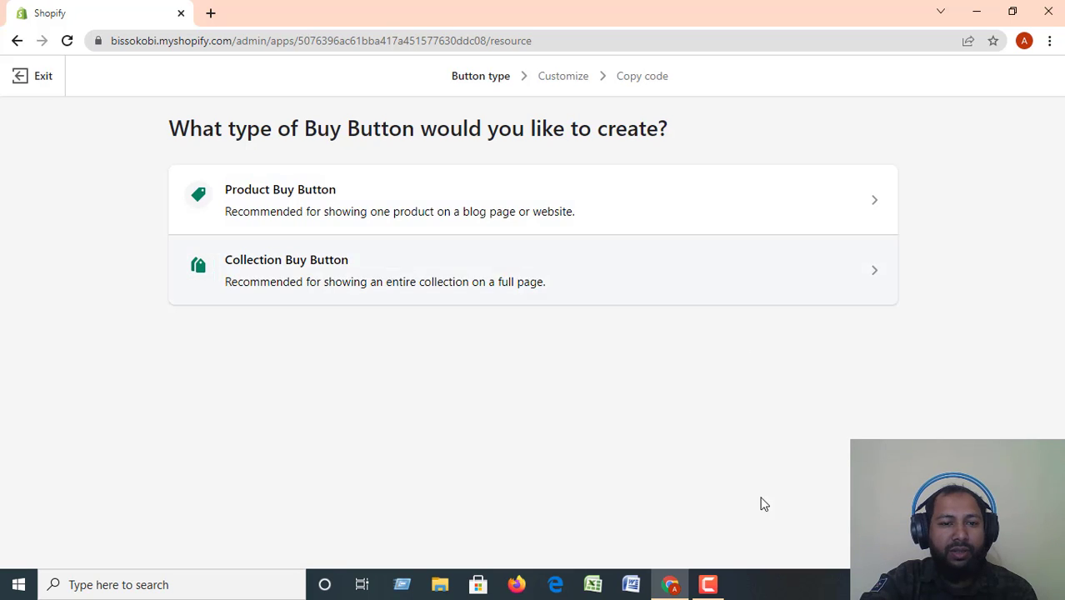
{"action": "left_click", "coordinate": [15, 41]}
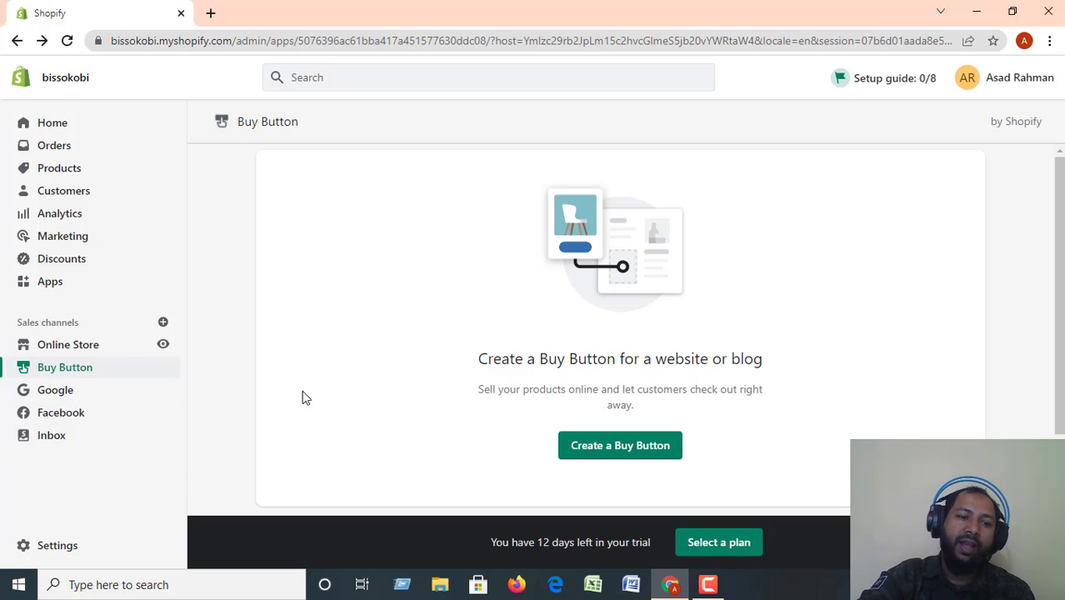
Step: Preview the live storefront, looking over its home page and featured products, and return to the store admin
{"action": "left_click", "coordinate": [164, 348]}
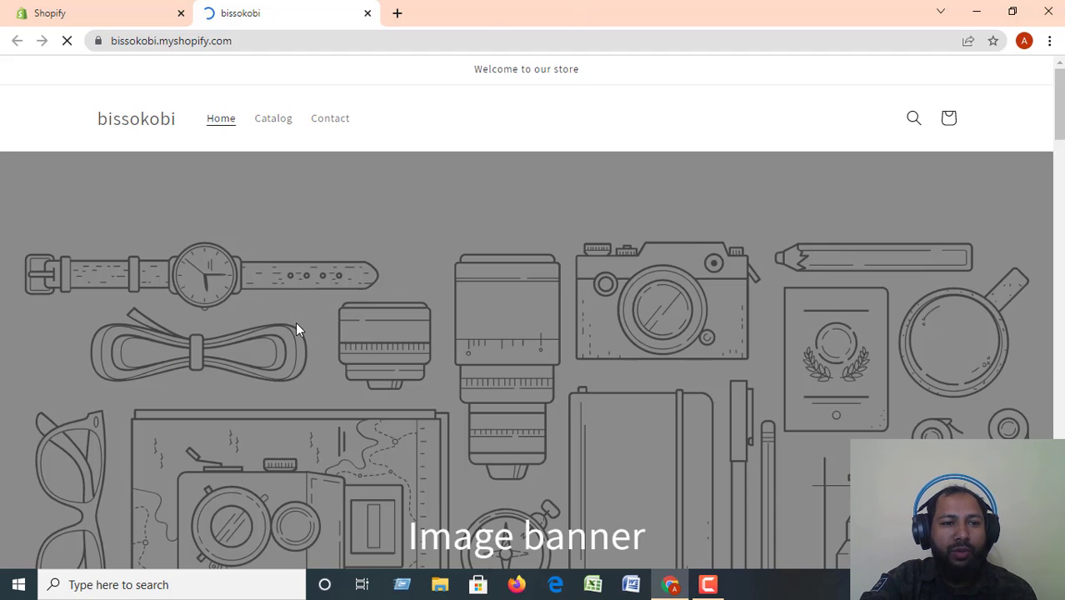
{"action": "scroll", "coordinate": [295, 322], "scroll_direction": "down", "scroll_amount": 9}
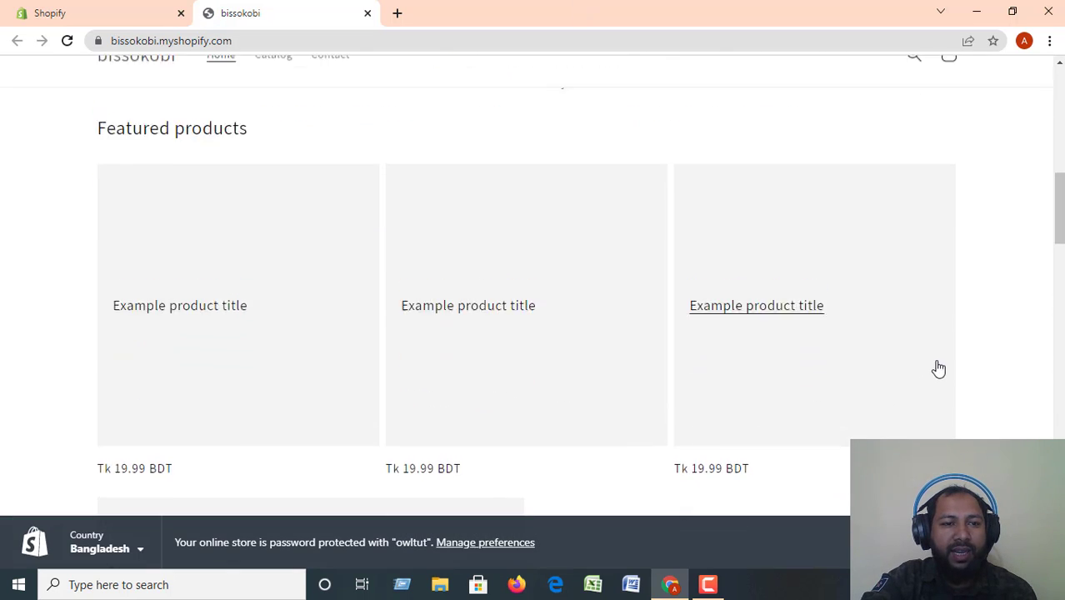
{"action": "scroll", "coordinate": [938, 368], "scroll_direction": "up", "scroll_amount": 10}
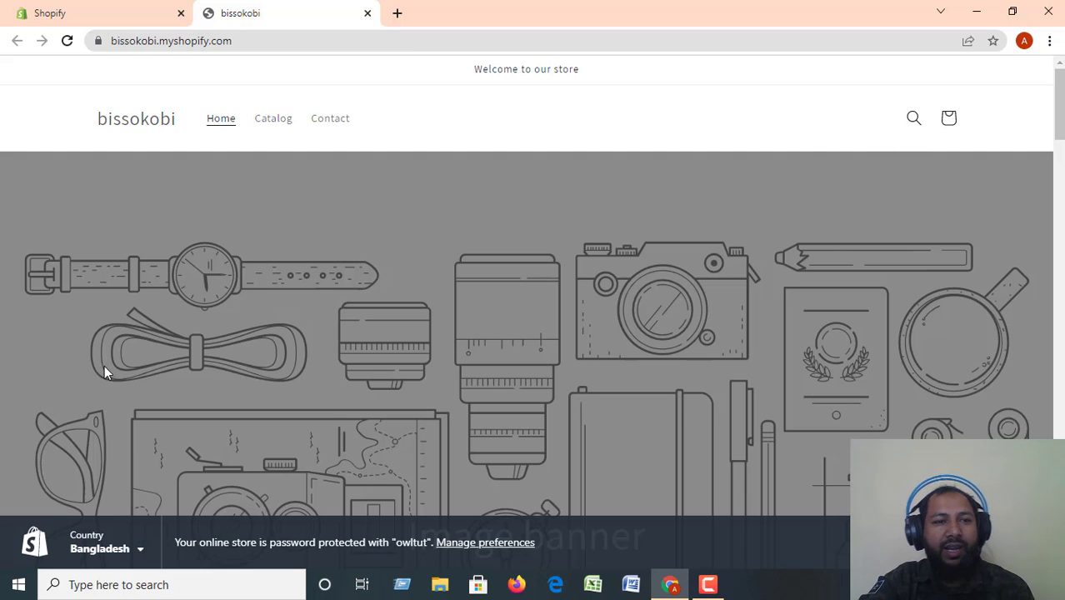
{"action": "scroll", "coordinate": [542, 295], "scroll_direction": "down", "scroll_amount": 9}
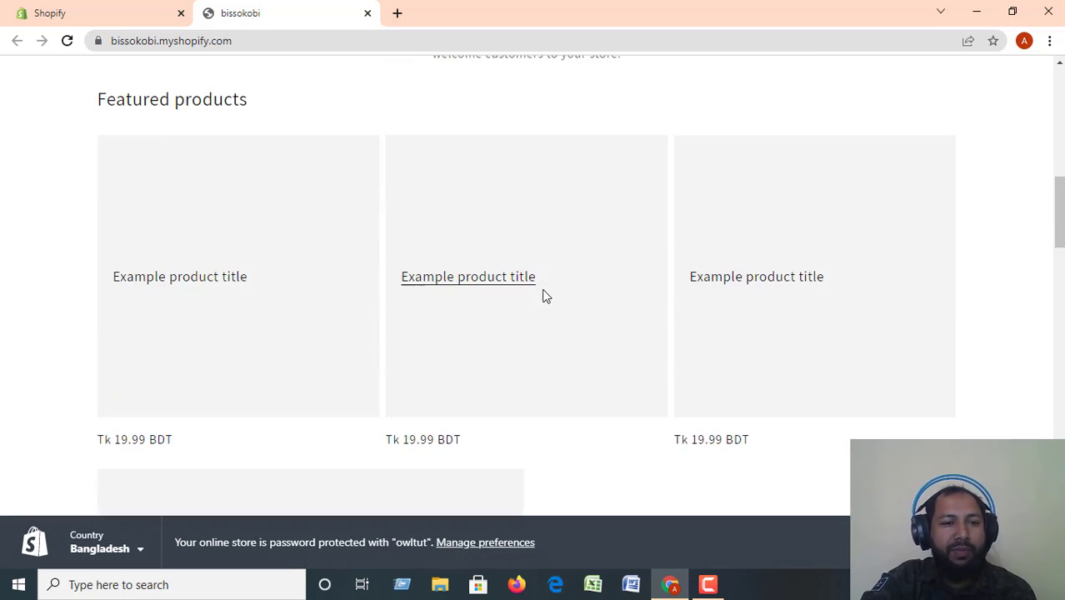
{"action": "scroll", "coordinate": [744, 279], "scroll_direction": "down", "scroll_amount": 4}
{"action": "scroll", "coordinate": [750, 277], "scroll_direction": "up", "scroll_amount": 12}
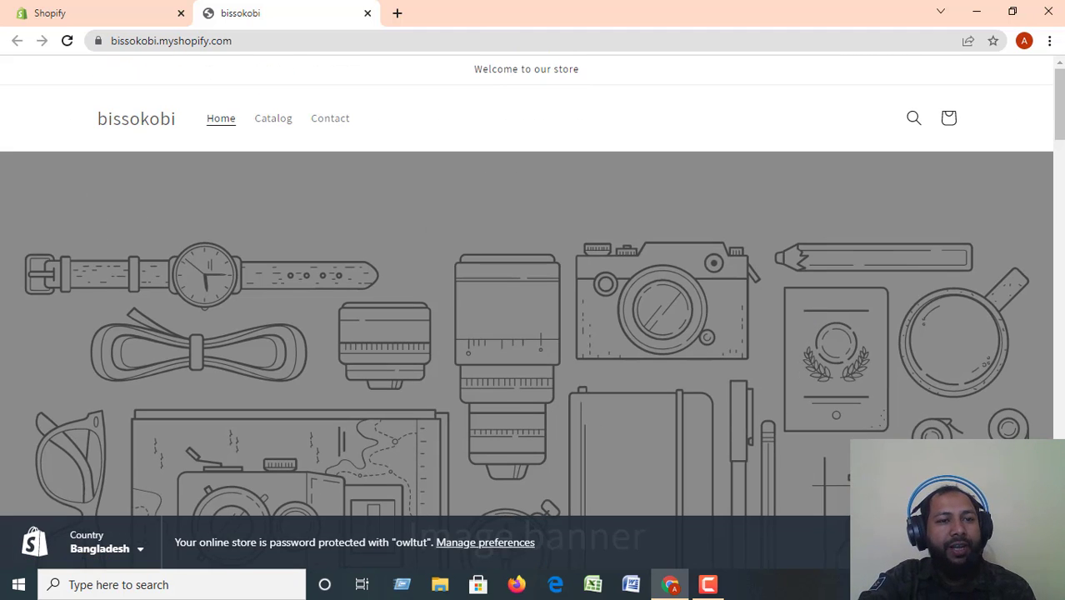
{"action": "left_click", "coordinate": [101, 14]}
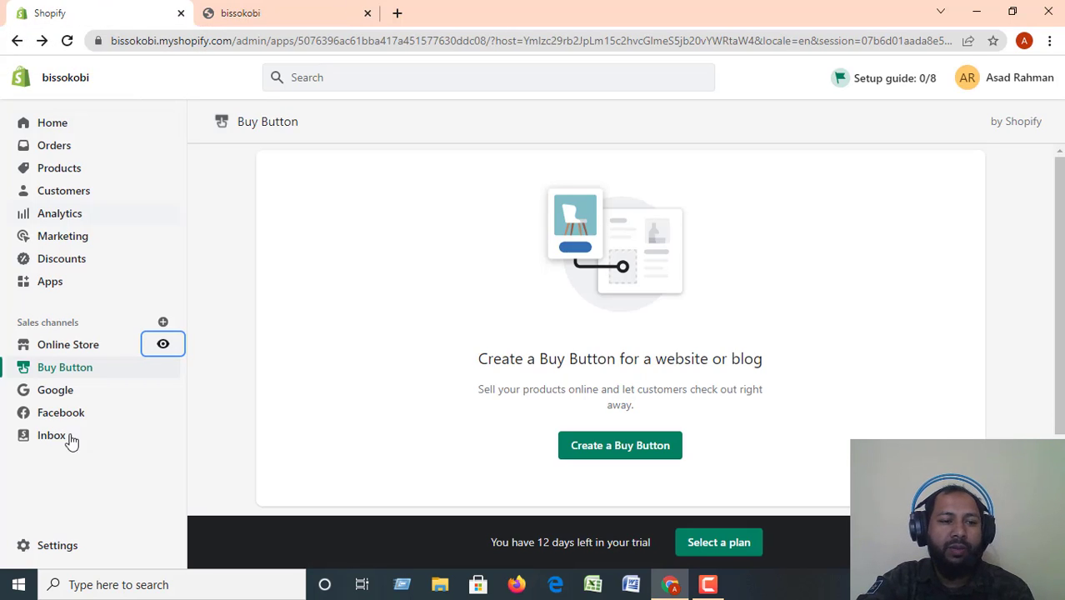
Step: Open the Online Store's Themes page and examine the current theme, online store speed and theme library sections
{"action": "left_click", "coordinate": [69, 351]}
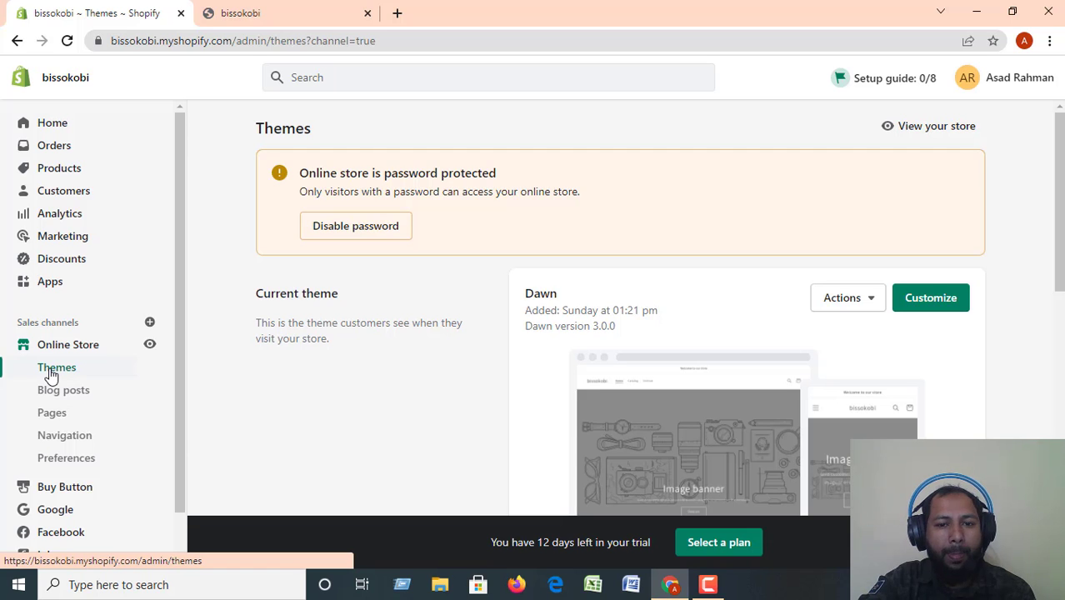
{"action": "scroll", "coordinate": [598, 357], "scroll_direction": "down", "scroll_amount": 4}
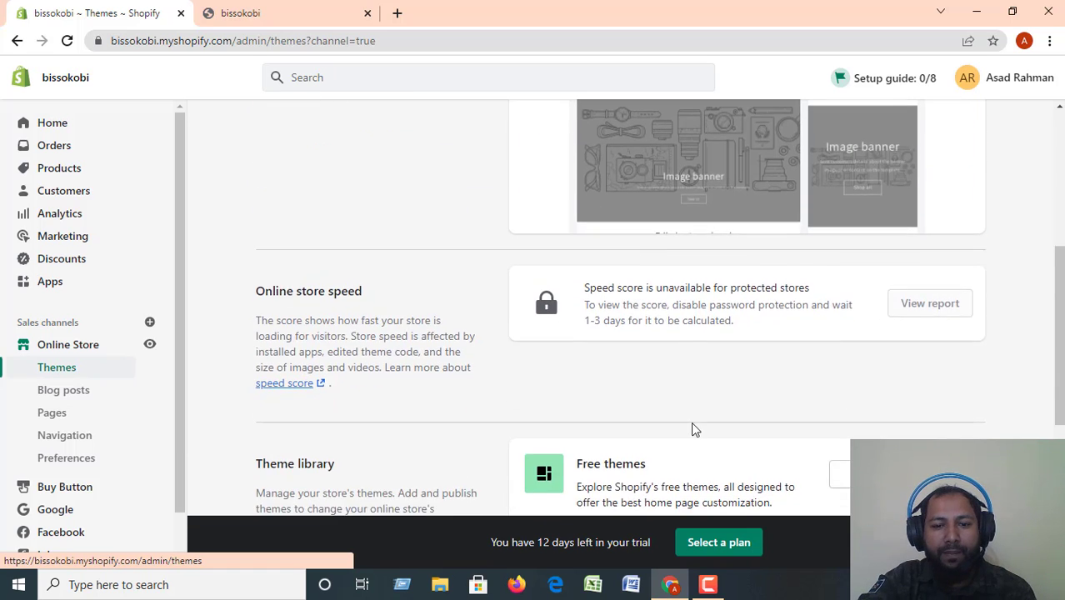
{"action": "scroll", "coordinate": [693, 428], "scroll_direction": "down", "scroll_amount": 3}
{"action": "scroll", "coordinate": [550, 417], "scroll_direction": "up", "scroll_amount": 8}
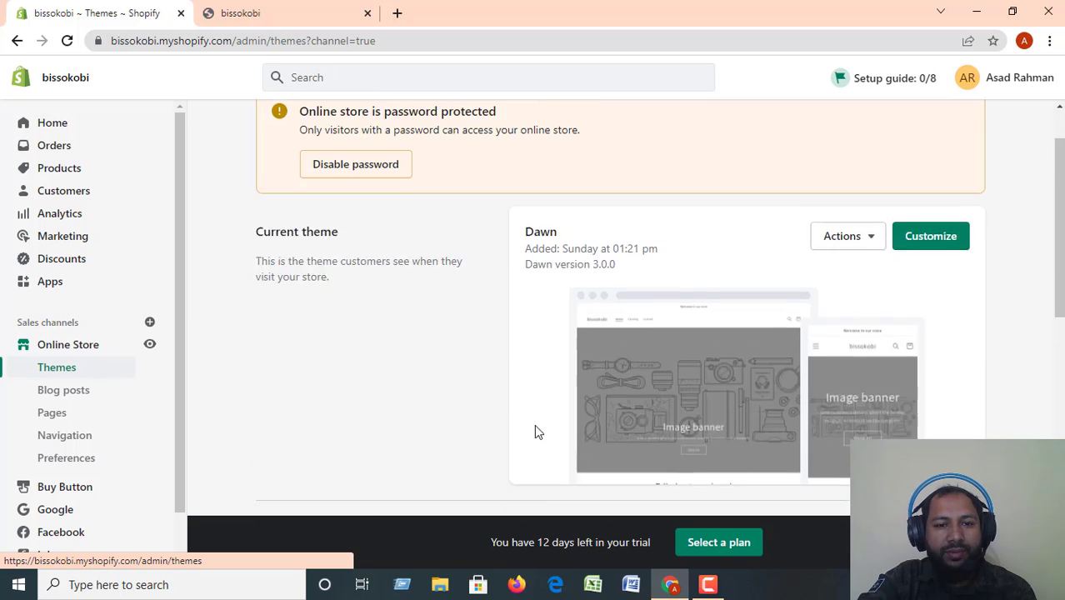
{"action": "scroll", "coordinate": [535, 431], "scroll_direction": "up", "scroll_amount": 2}
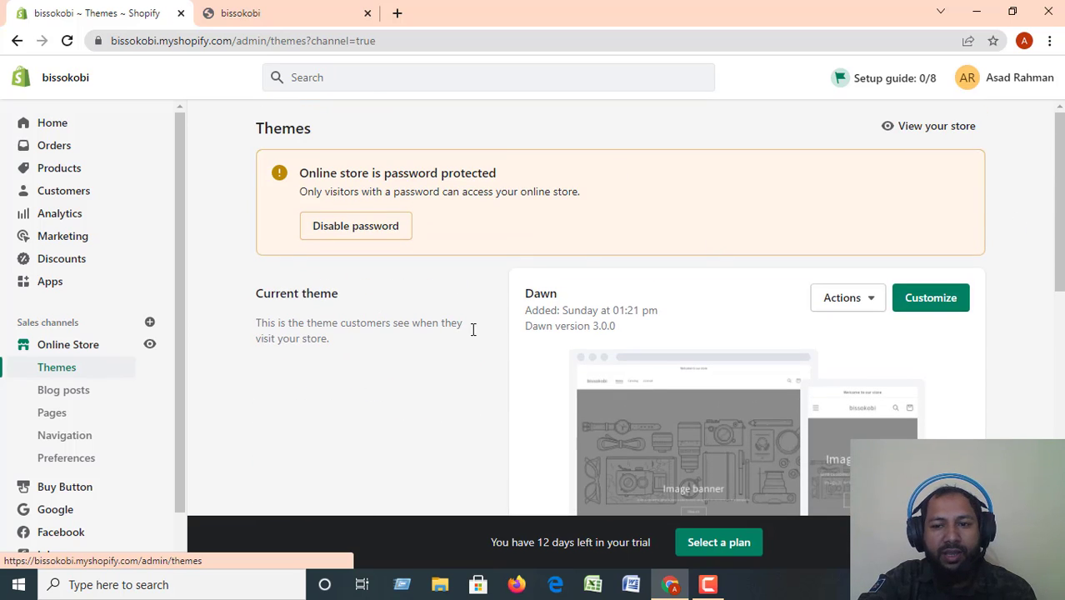
{"action": "scroll", "coordinate": [494, 335], "scroll_direction": "down", "scroll_amount": 4}
{"action": "scroll", "coordinate": [494, 335], "scroll_direction": "down", "scroll_amount": 2}
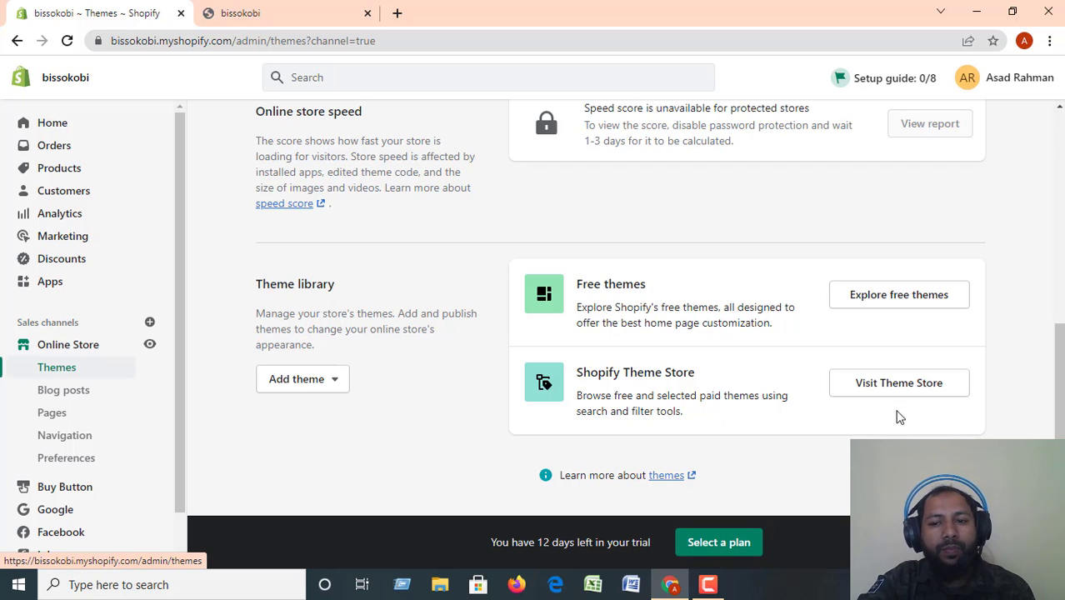
{"action": "scroll", "coordinate": [897, 397], "scroll_direction": "up", "scroll_amount": 2}
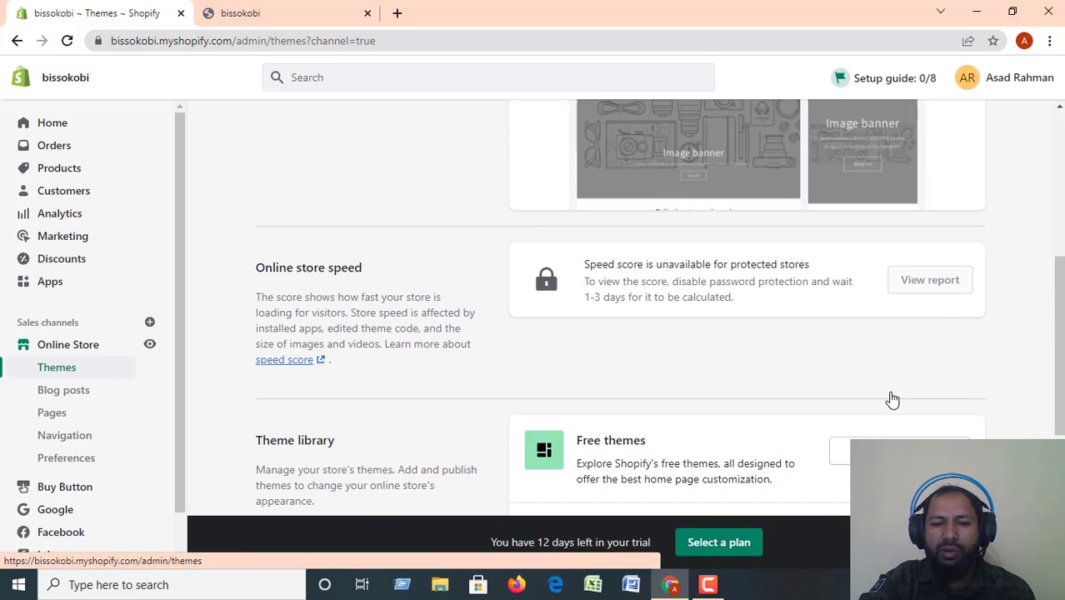
{"action": "scroll", "coordinate": [892, 400], "scroll_direction": "down", "scroll_amount": 2}
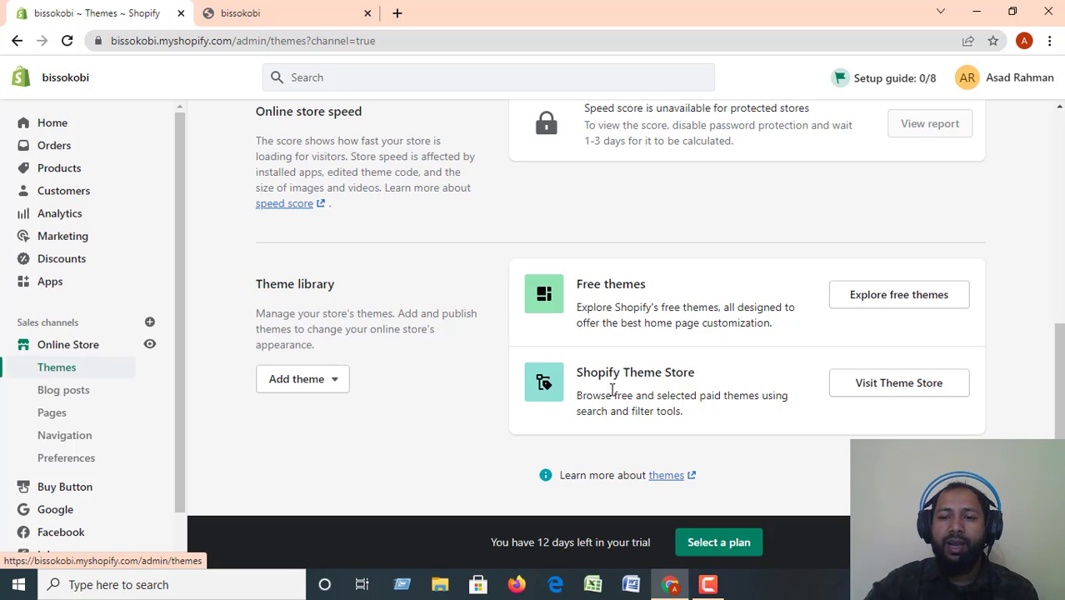
{"action": "scroll", "coordinate": [804, 341], "scroll_direction": "up", "scroll_amount": 6}
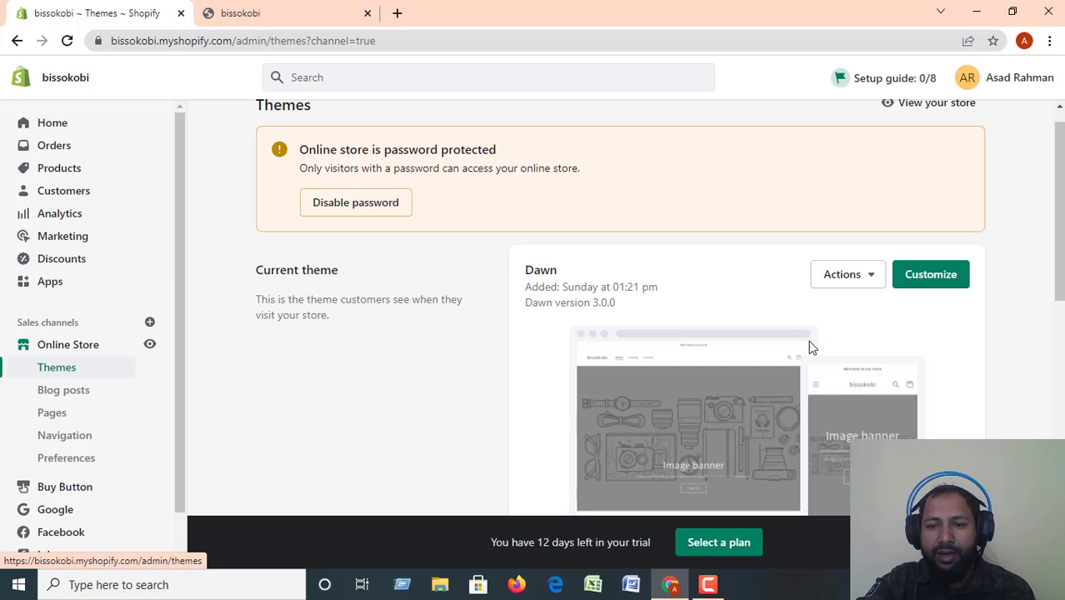
{"action": "scroll", "coordinate": [750, 305], "scroll_direction": "down", "scroll_amount": 4}
{"action": "scroll", "coordinate": [731, 282], "scroll_direction": "up", "scroll_amount": 5}
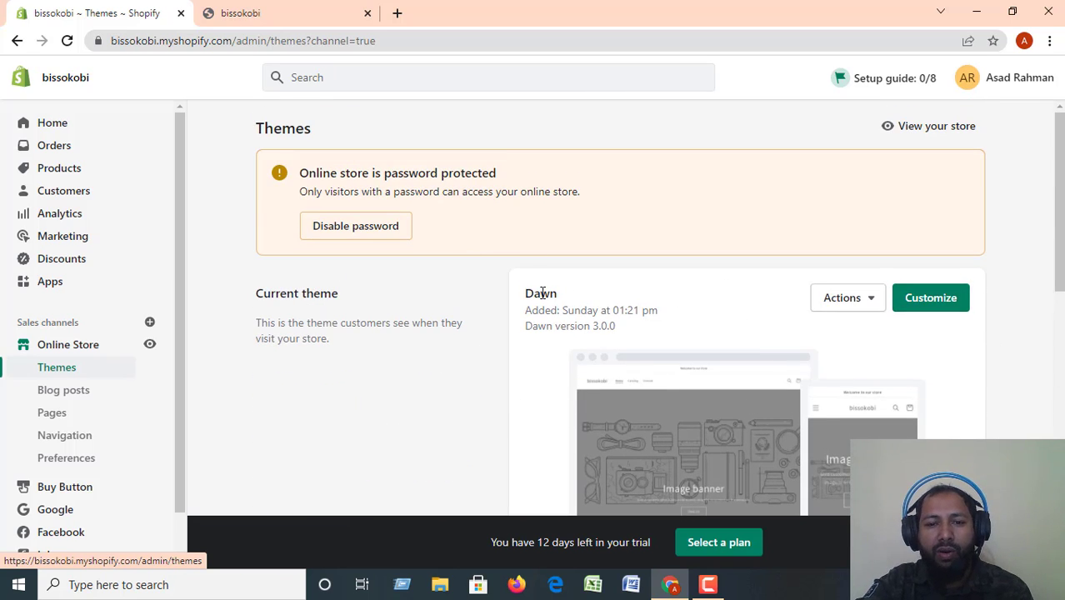
{"action": "scroll", "coordinate": [644, 425], "scroll_direction": "down", "scroll_amount": 1}
{"action": "scroll", "coordinate": [643, 415], "scroll_direction": "down", "scroll_amount": 5}
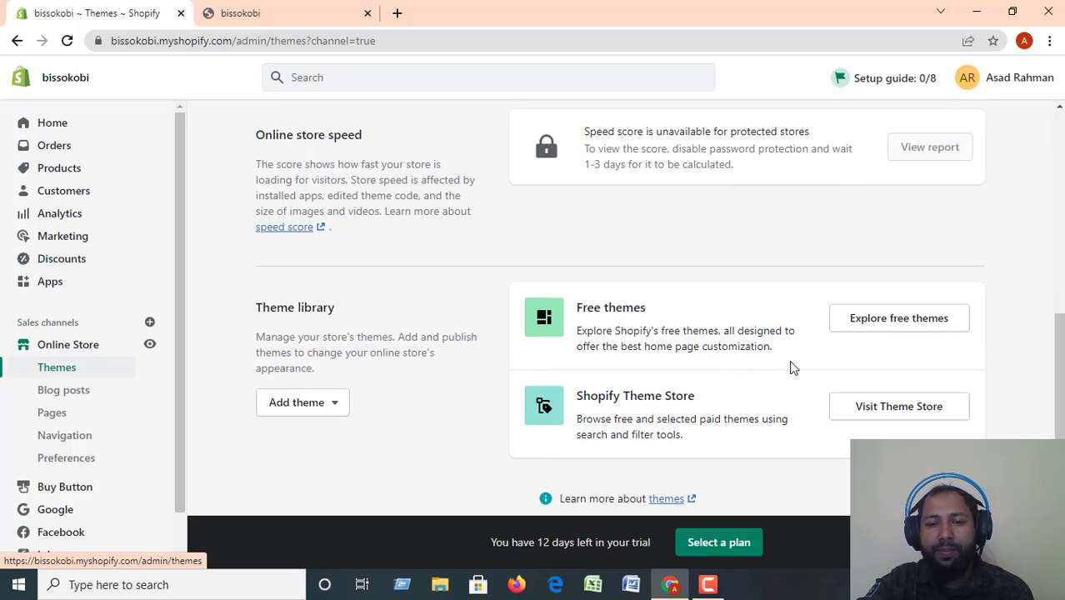
Step: Request a download of the current Dawn theme's files, sent to the store's e-mail address
{"action": "scroll", "coordinate": [834, 354], "scroll_direction": "up", "scroll_amount": 6}
{"action": "left_click", "coordinate": [859, 307]}
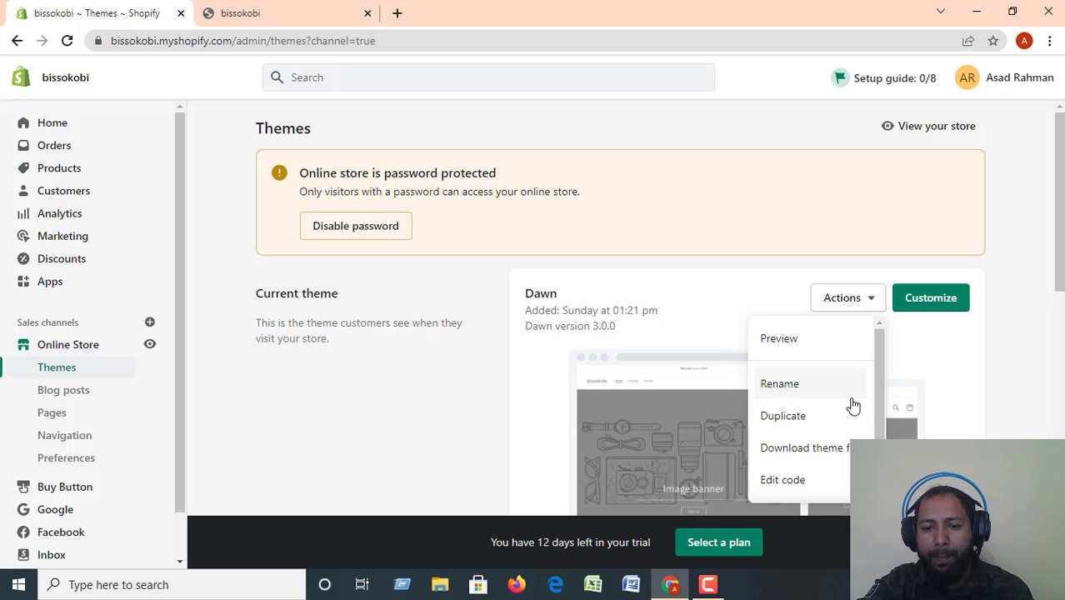
{"action": "scroll", "coordinate": [850, 404], "scroll_direction": "down", "scroll_amount": 1}
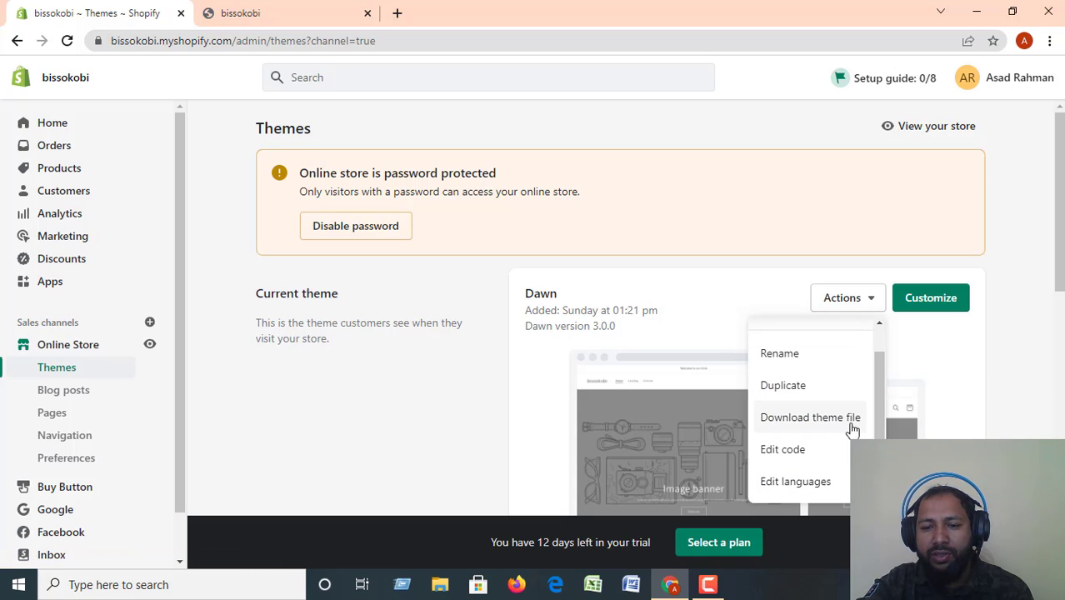
{"action": "left_click", "coordinate": [807, 424]}
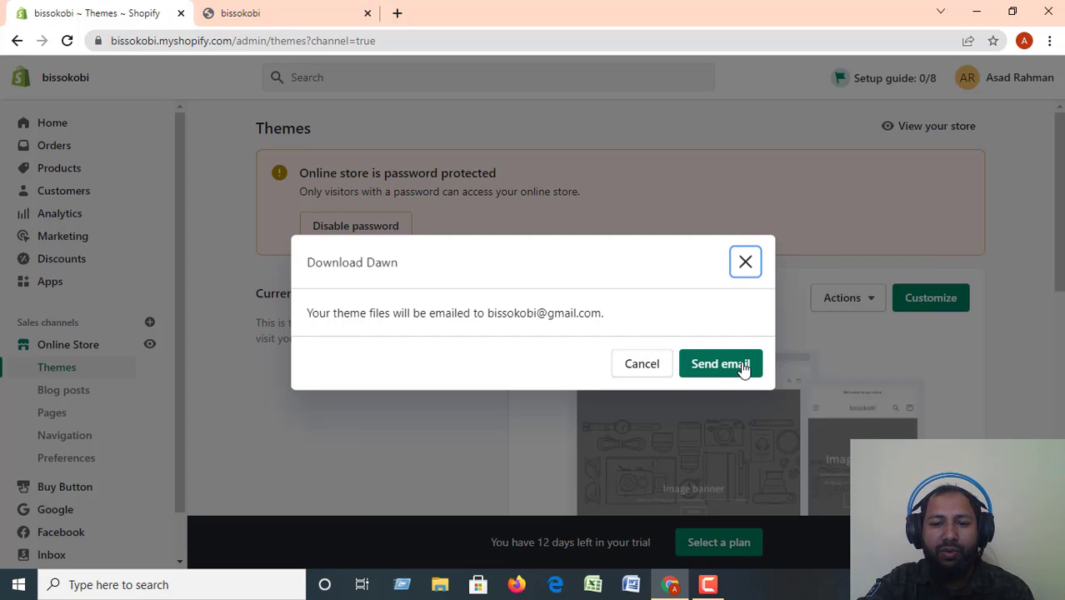
{"action": "left_click", "coordinate": [742, 367]}
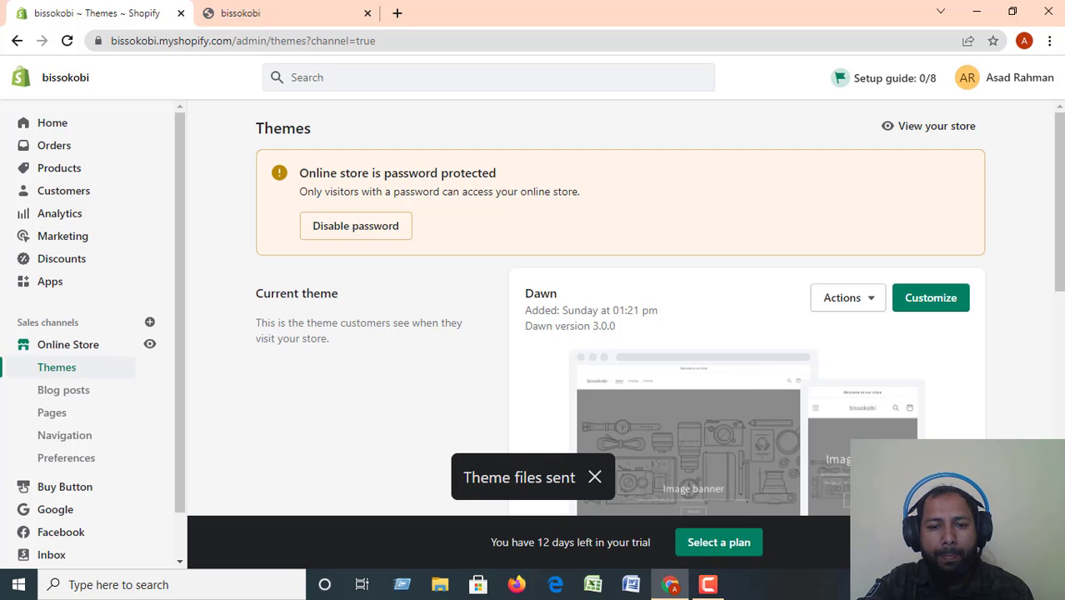
Step: Open the Dawn theme for customization and look over the home page preview and its list of sections
{"action": "scroll", "coordinate": [853, 350], "scroll_direction": "down", "scroll_amount": 3}
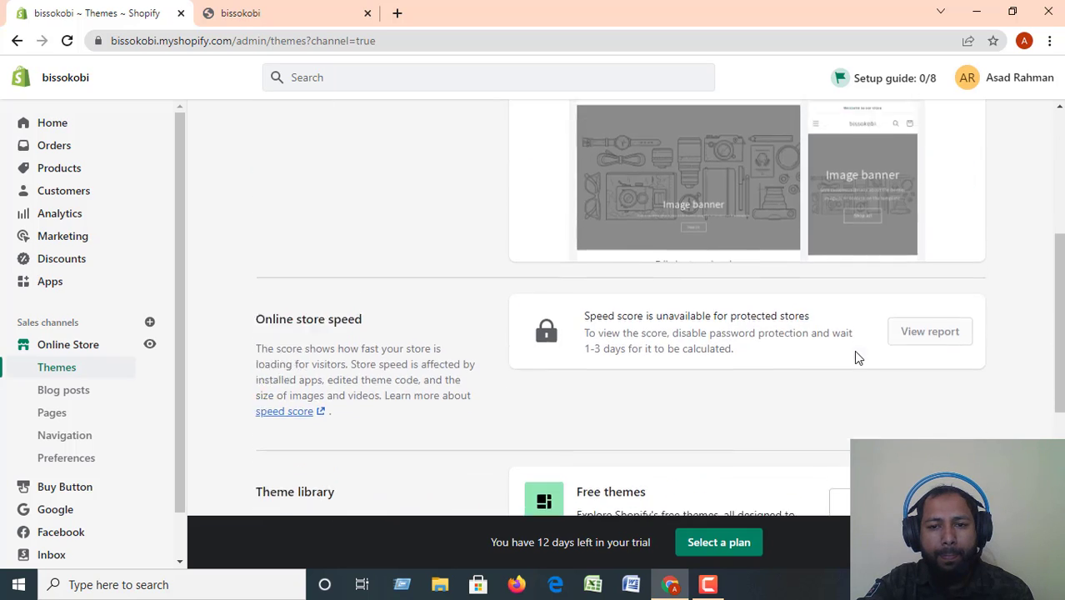
{"action": "scroll", "coordinate": [676, 317], "scroll_direction": "up", "scroll_amount": 1}
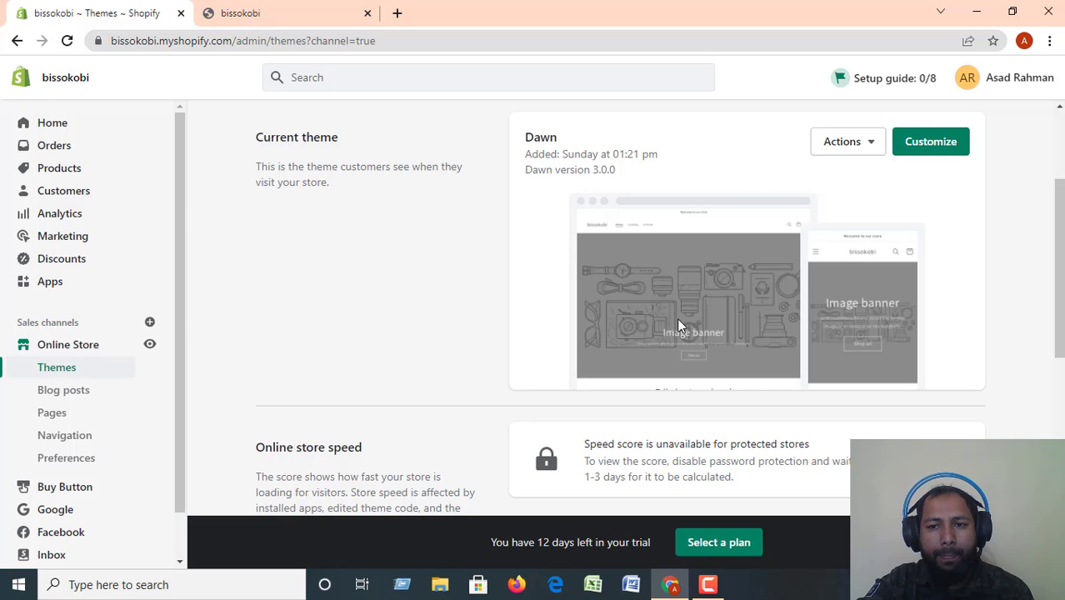
{"action": "left_click", "coordinate": [923, 142]}
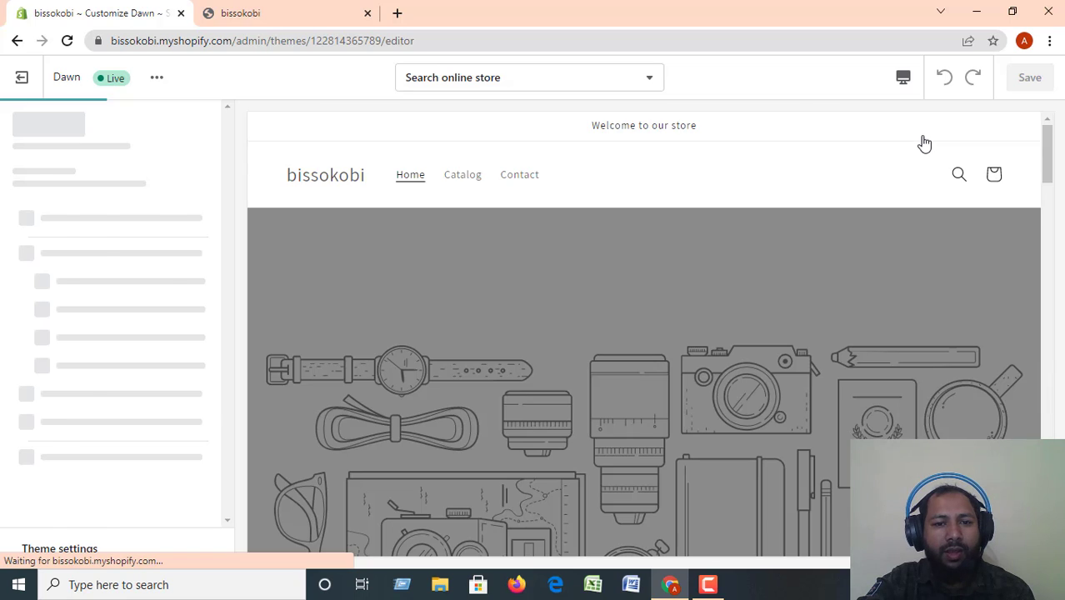
{"action": "scroll", "coordinate": [354, 237], "scroll_direction": "down", "scroll_amount": 3}
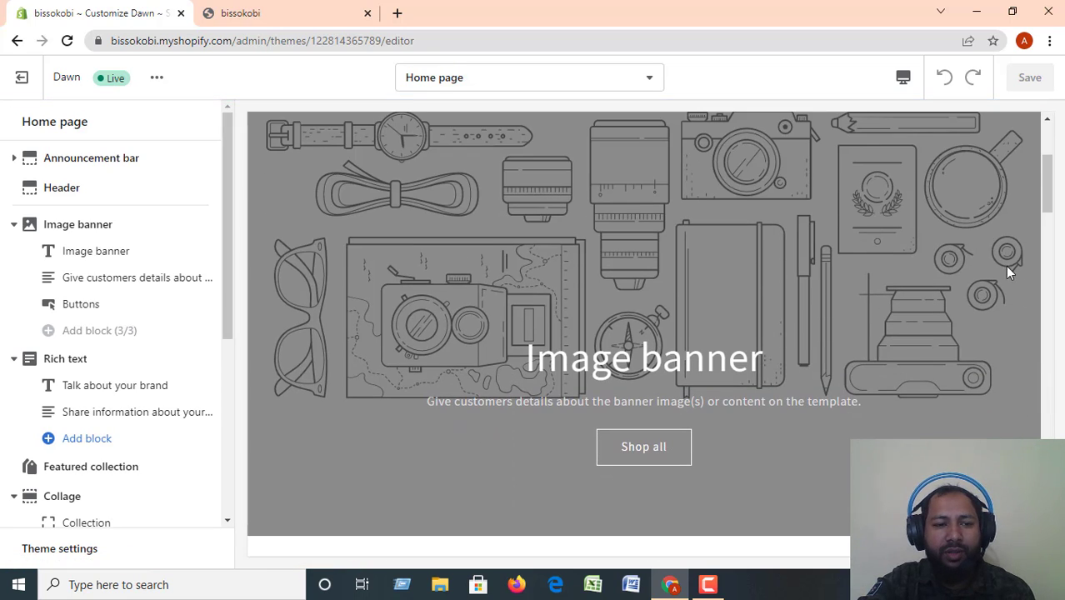
{"action": "scroll", "coordinate": [200, 473], "scroll_direction": "down", "scroll_amount": 1}
{"action": "scroll", "coordinate": [333, 534], "scroll_direction": "up", "scroll_amount": 3}
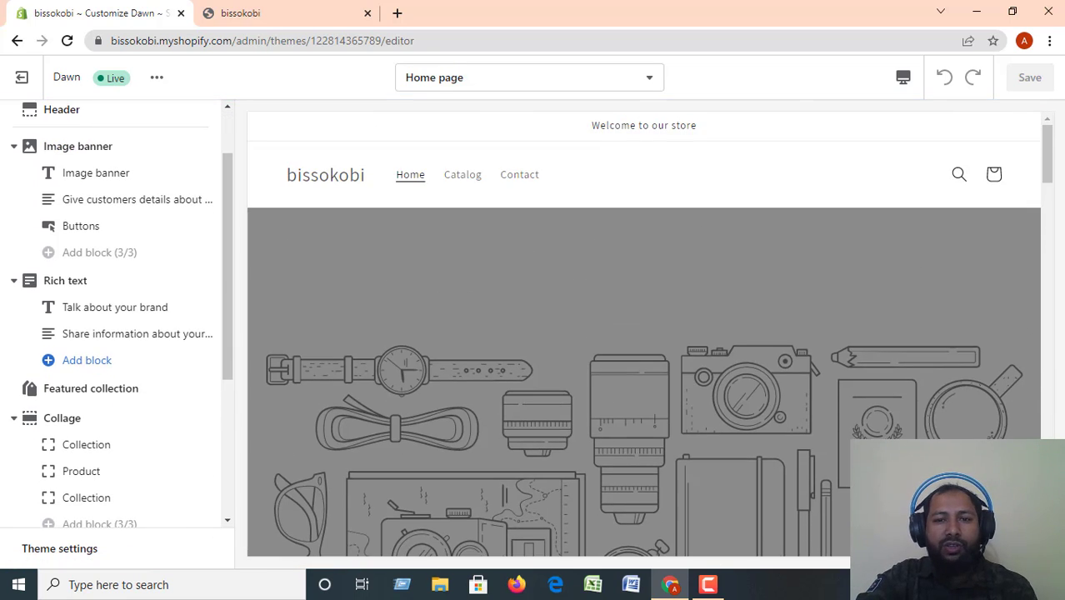
{"action": "left_click", "coordinate": [318, 186]}
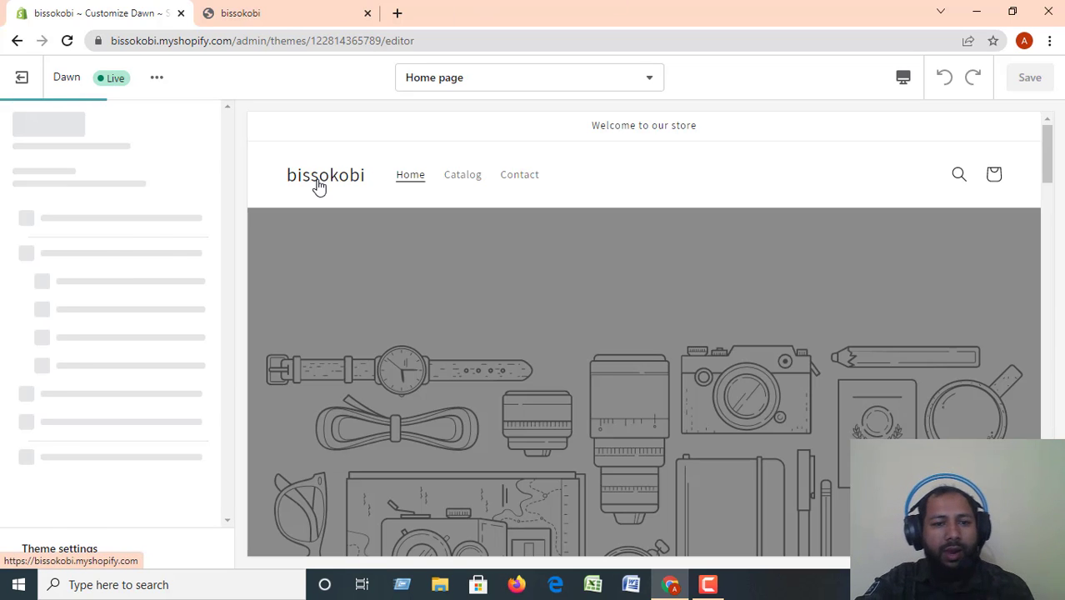
{"action": "scroll", "coordinate": [619, 348], "scroll_direction": "up", "scroll_amount": 5}
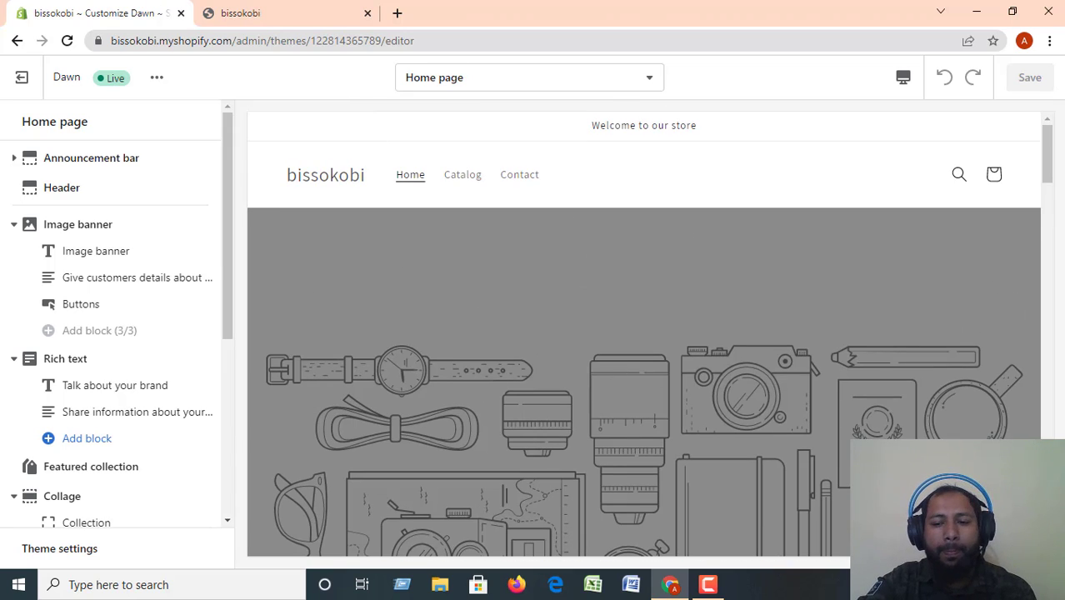
{"action": "left_click", "coordinate": [711, 589]}
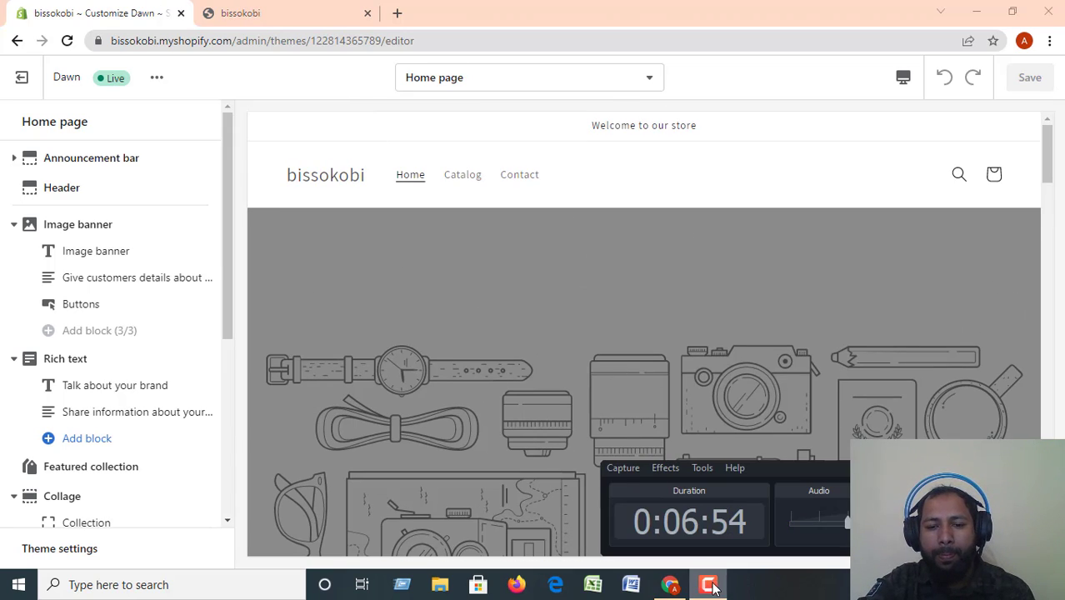